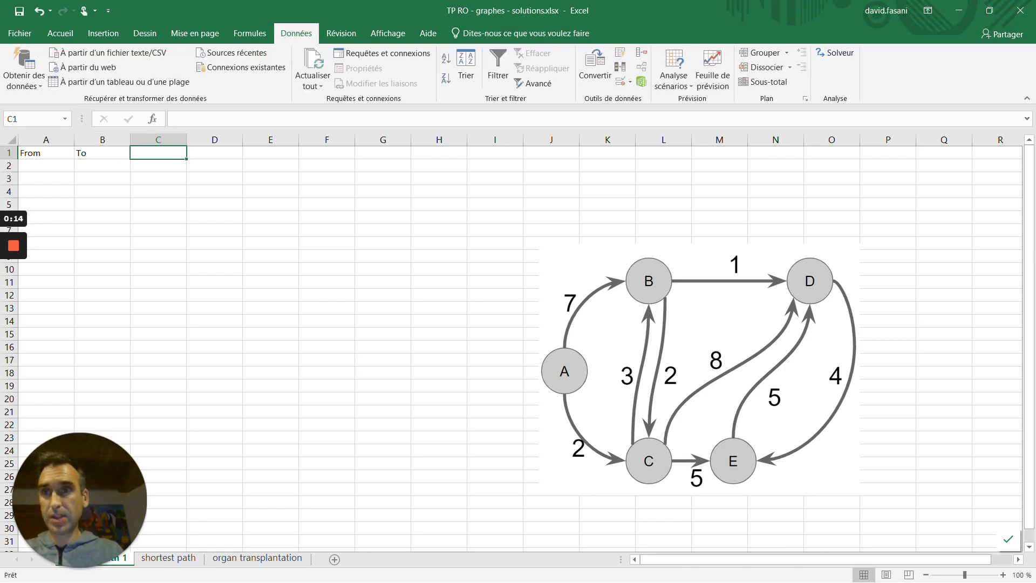
Add the column headers "Cost" in C1 and "Go ?" in D1
type("Cost")
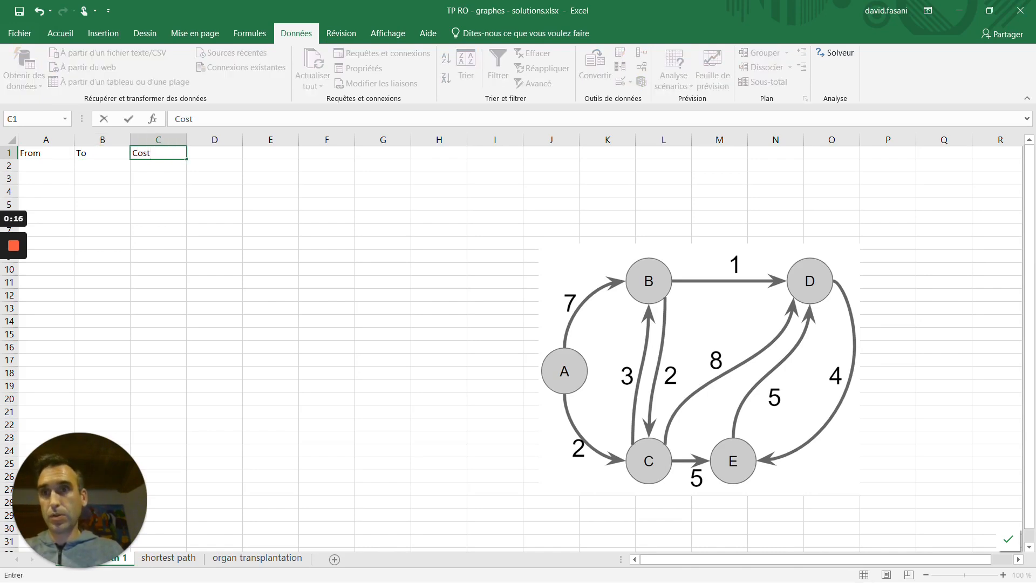
key("Tab")
type("Go")
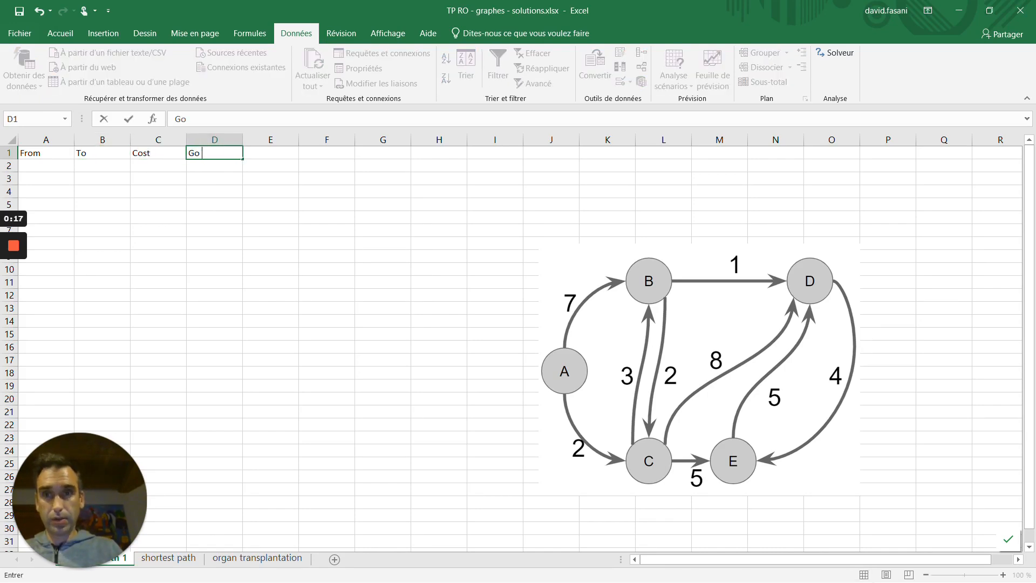
type(" ?")
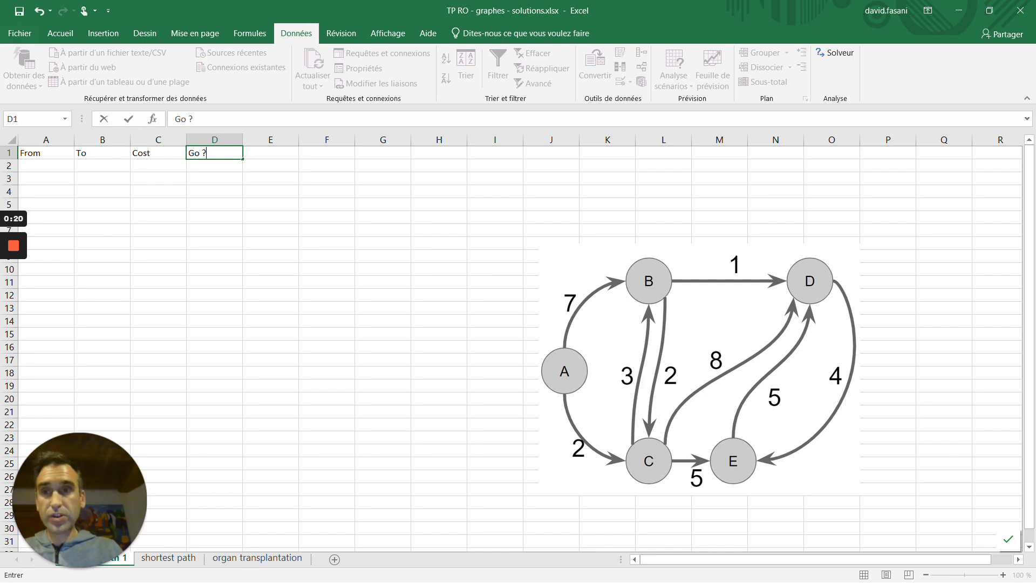
key("Return")
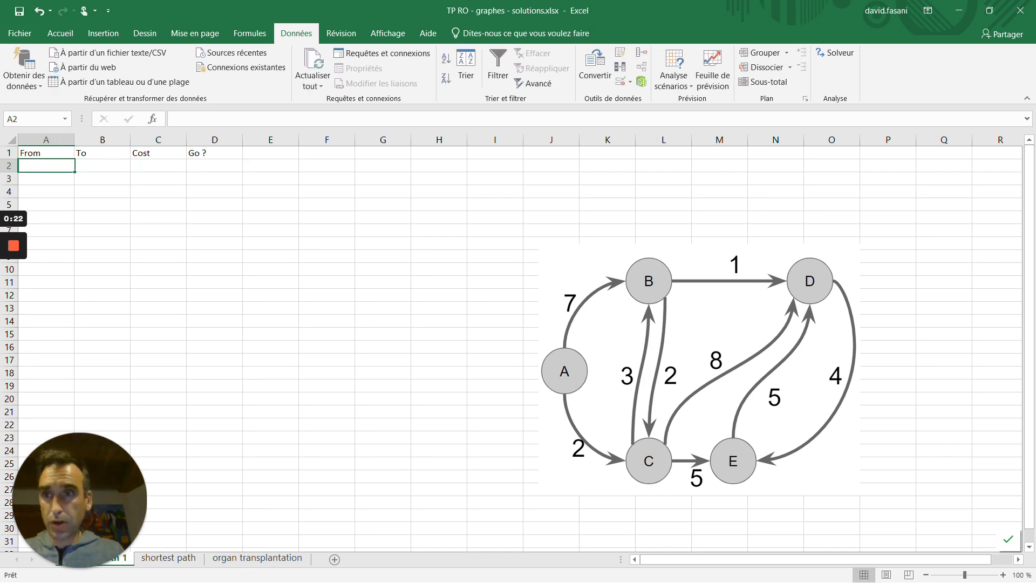
Enter the first edge in row 2: from A, to B, with cost 7
type("A")
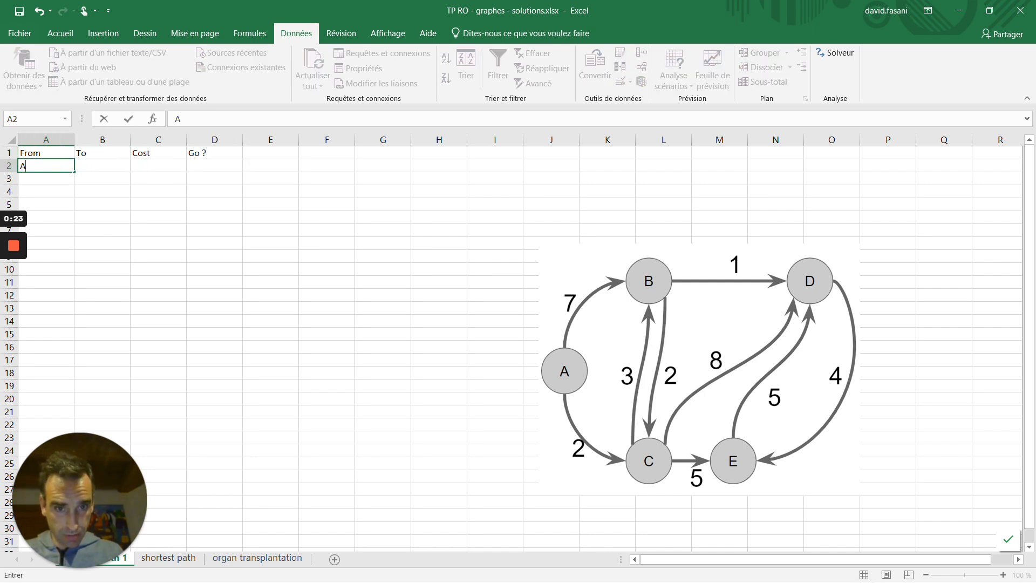
key("Tab")
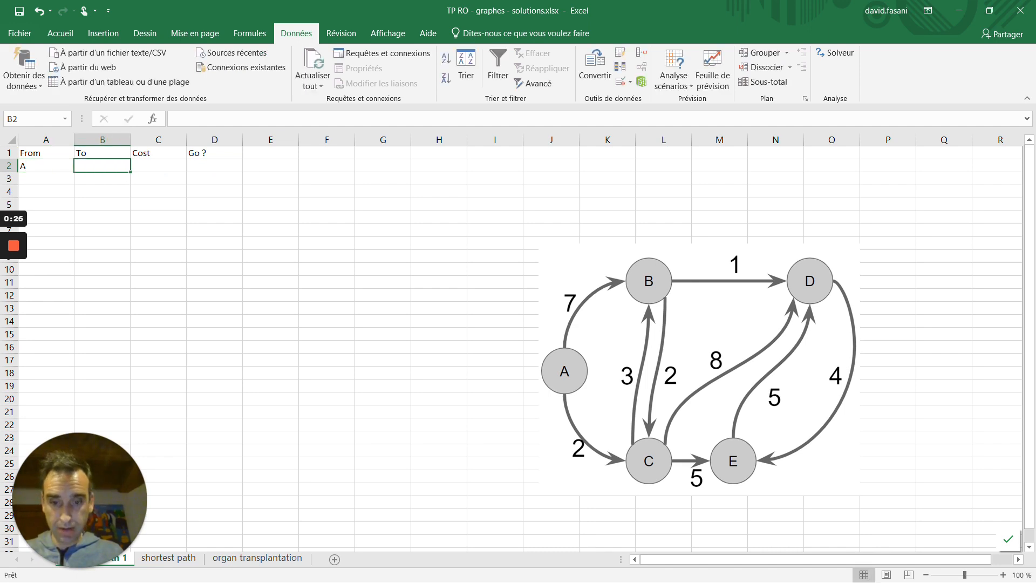
type("B")
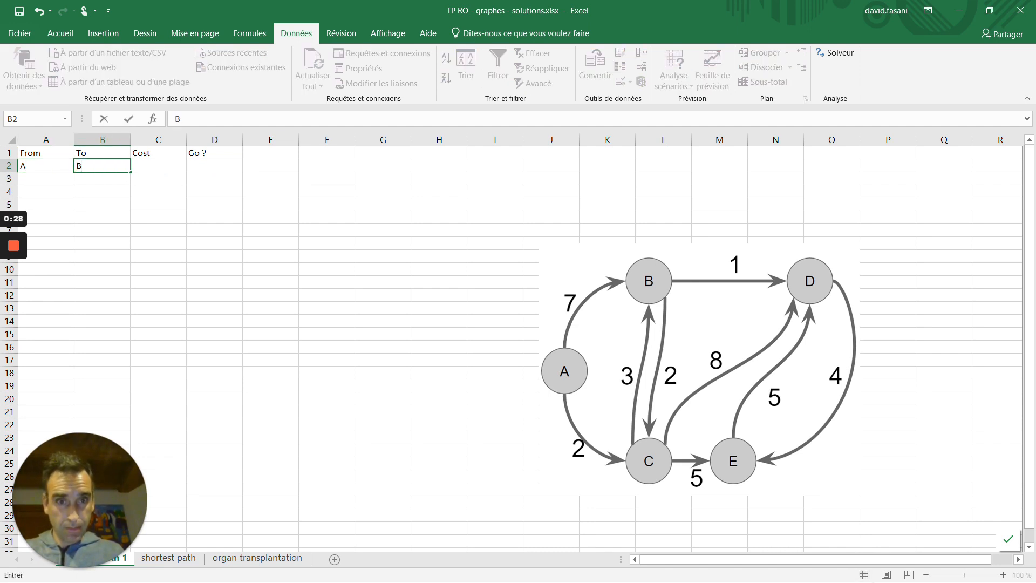
key("Tab")
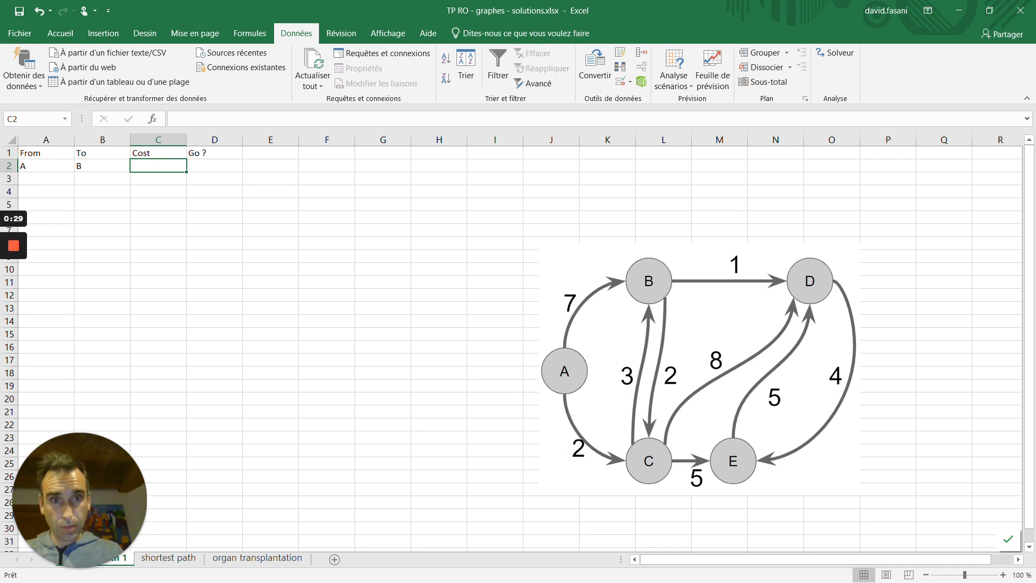
type("7")
key("Return")
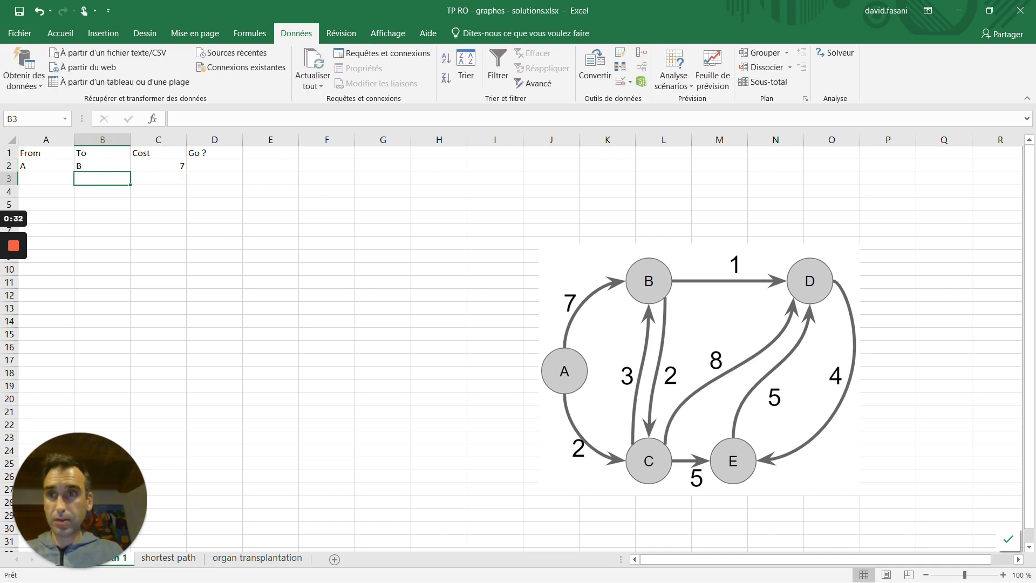
Enter the second edge's nodes in row 3, from A to C
key("Left")
type("A")
key("Right")
type("C")
key("Right")
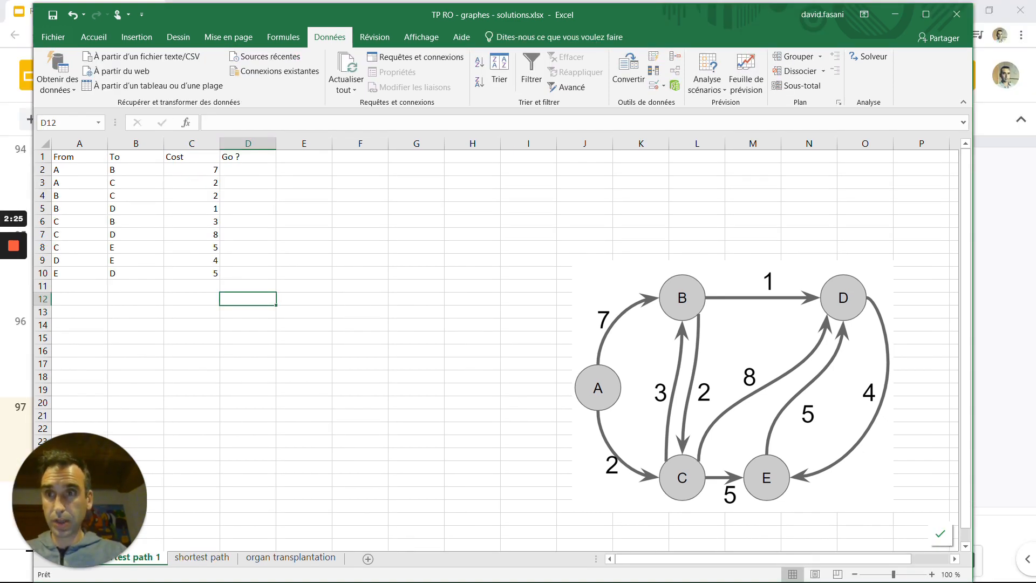
Fill the Go ? decision cells D2:D10 with light gold
left_click_drag(69, 170, 69, 270)
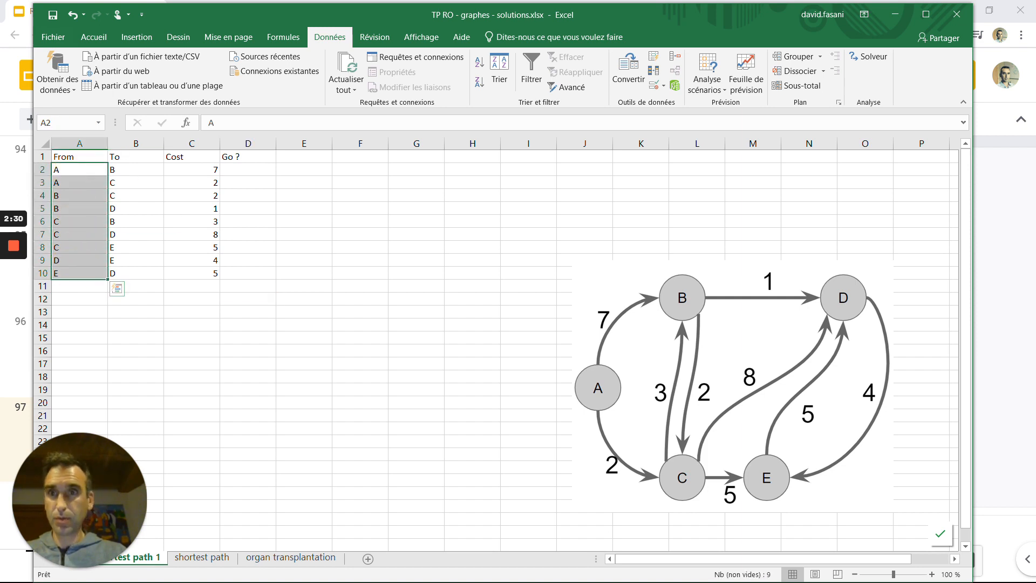
left_click_drag(249, 169, 249, 277)
left_click(94, 37)
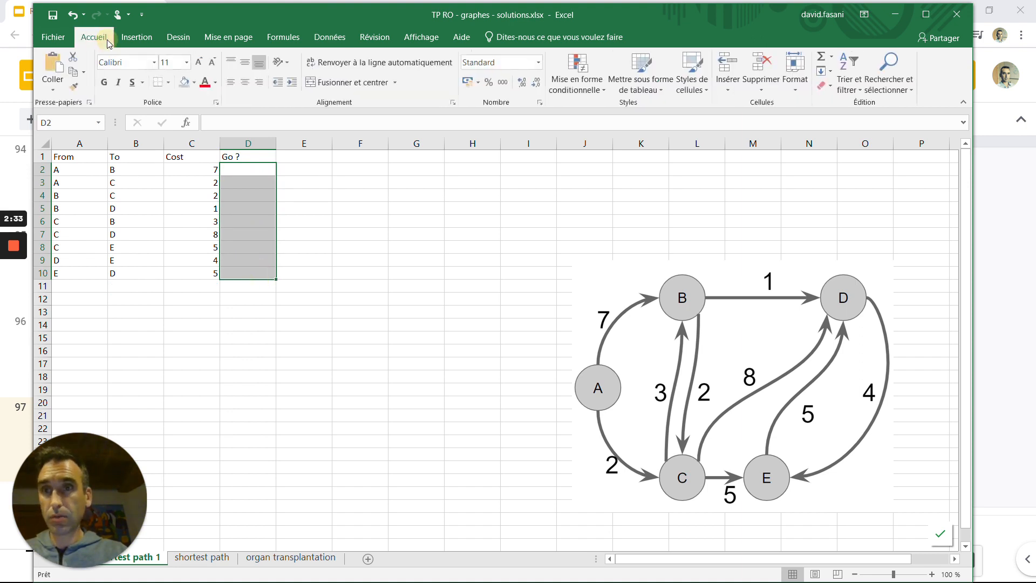
left_click(194, 82)
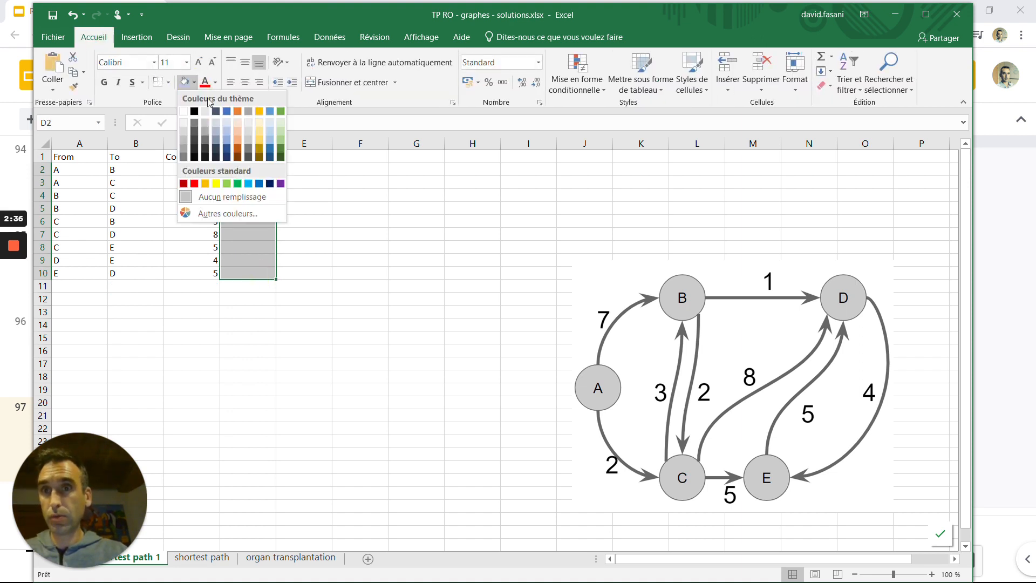
left_click(257, 132)
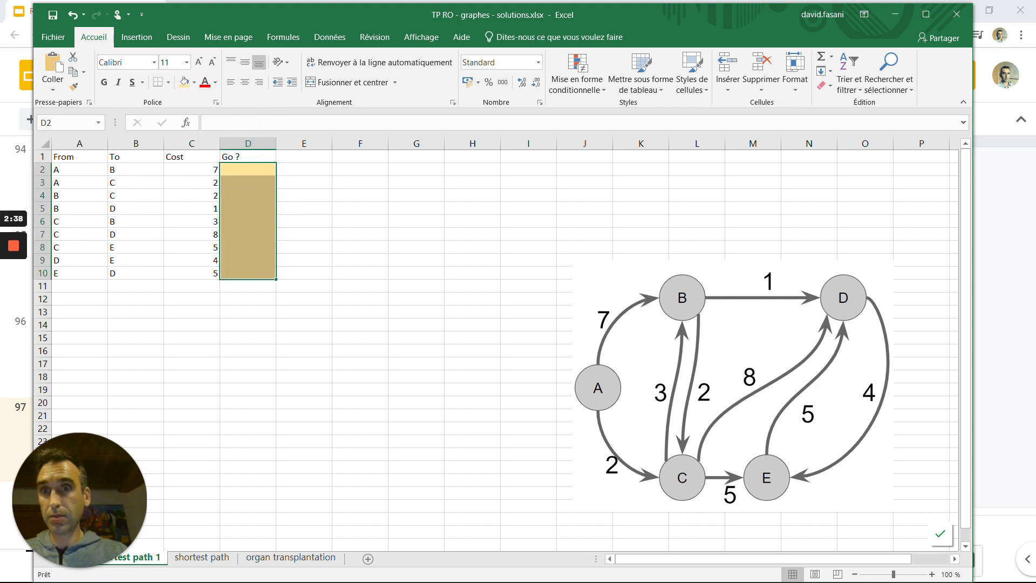
Set the Go ? value to 1 for edges A to B (D2) and B to D (D5)
type("1")
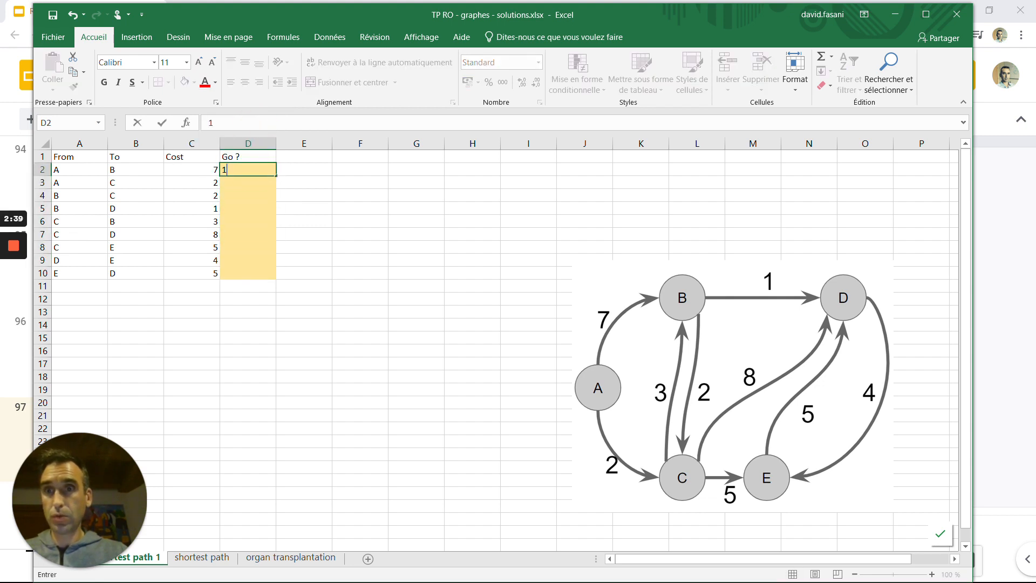
key("Down")
key("Down")
key("Down")
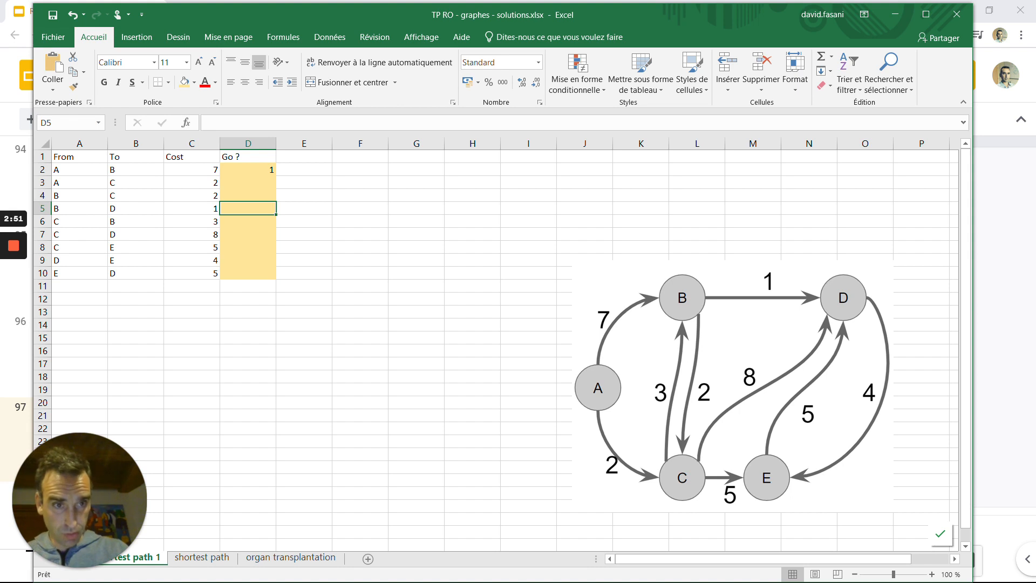
left_click(254, 182)
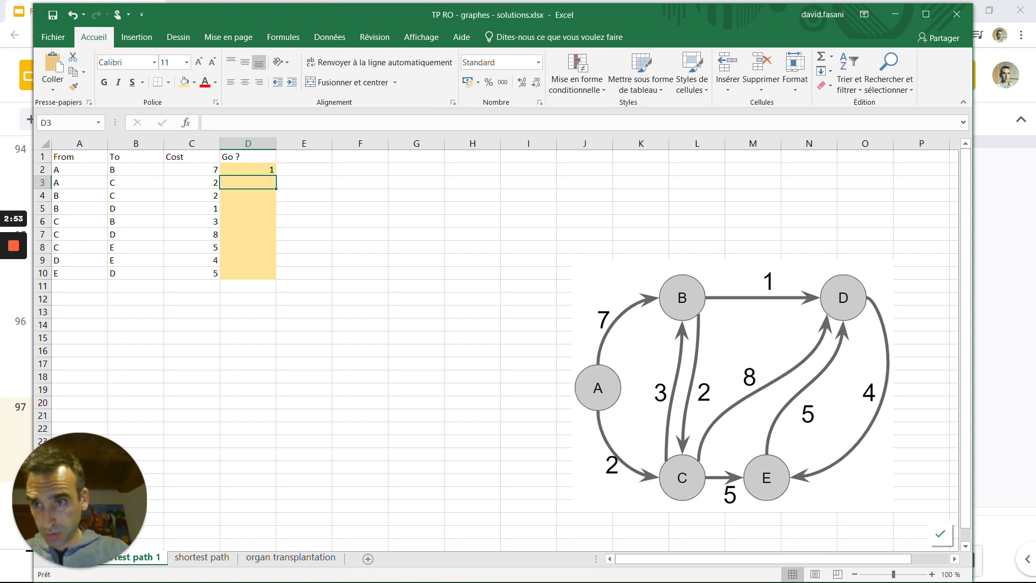
left_click(258, 206)
type("1")
key("Return")
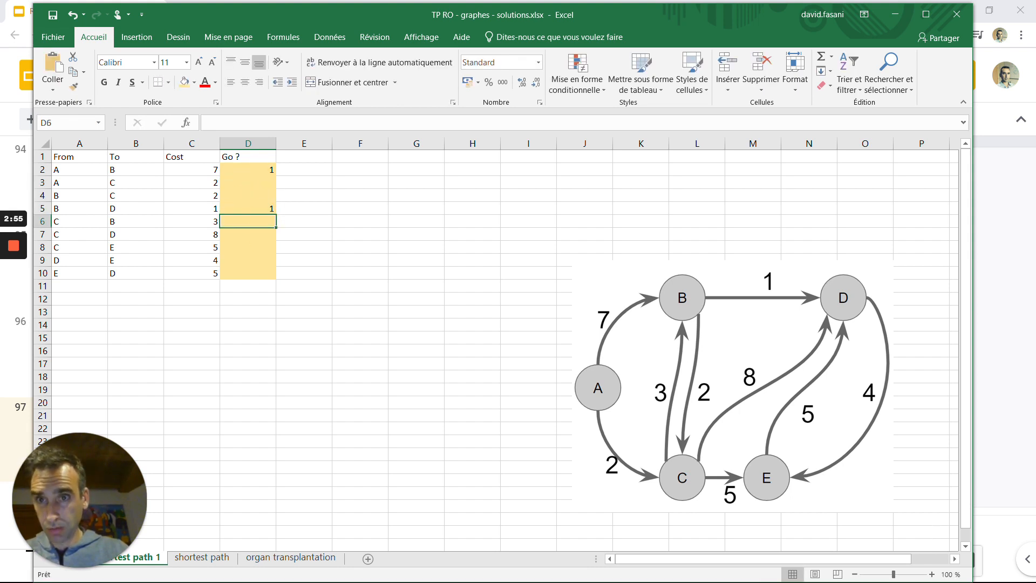
Set the Go ? value to 0 for edges A to C (D3) and B to C (D4)
left_click(248, 183)
type("0")
key("Return")
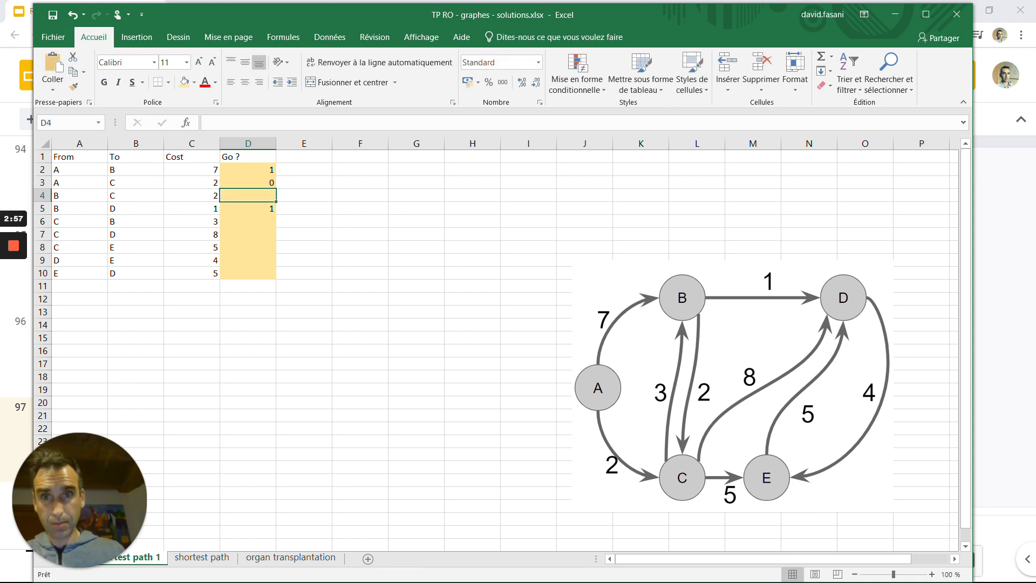
type("0")
key("Return")
key("Return")
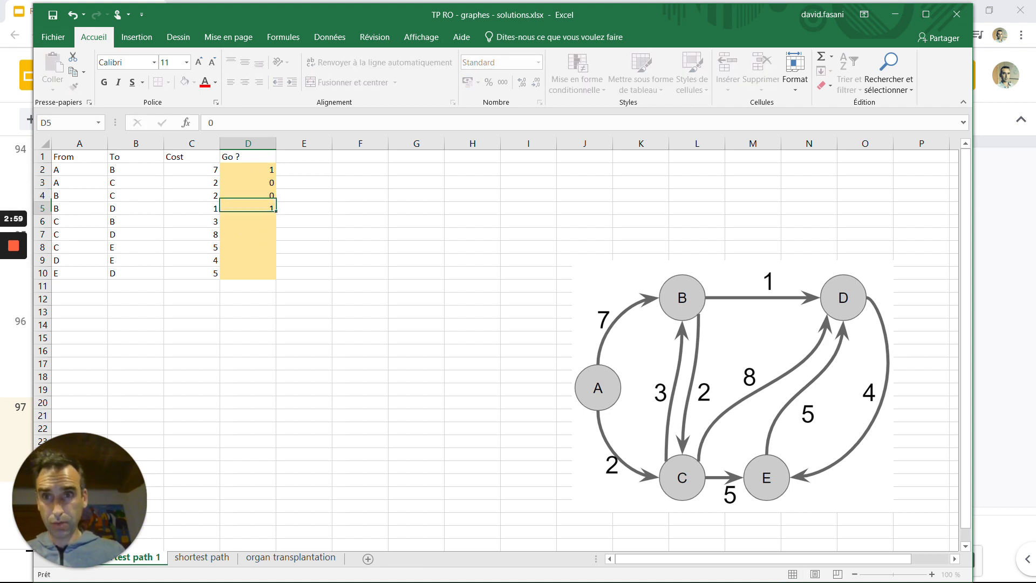
key("Return")
key("Return")
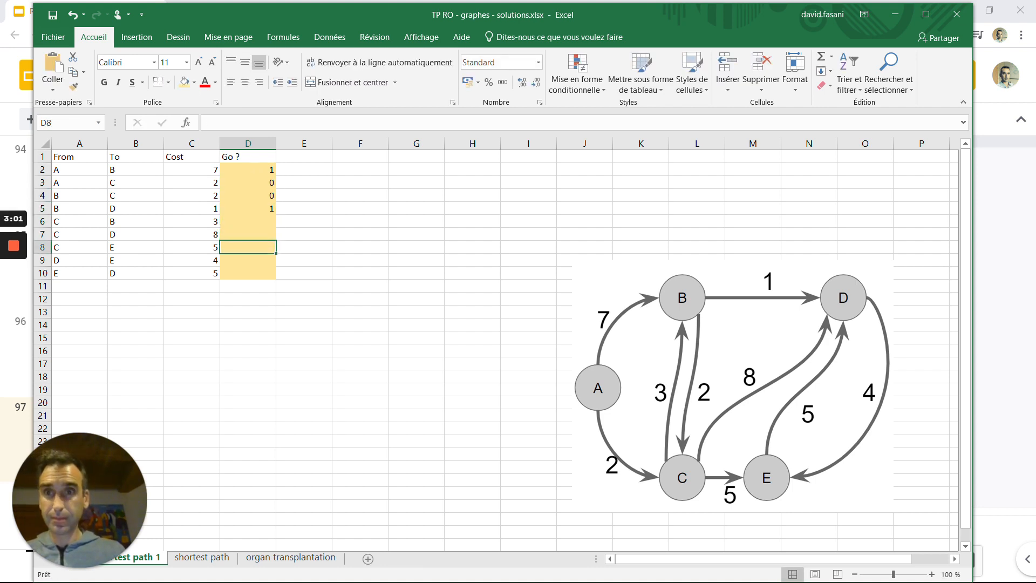
Copy the 0 from D4 into the remaining Go ? cells D6:D10
key("Up")
key("Up")
key("Up")
key("Up")
key("ctrl+c")
key("Down")
key("Down")
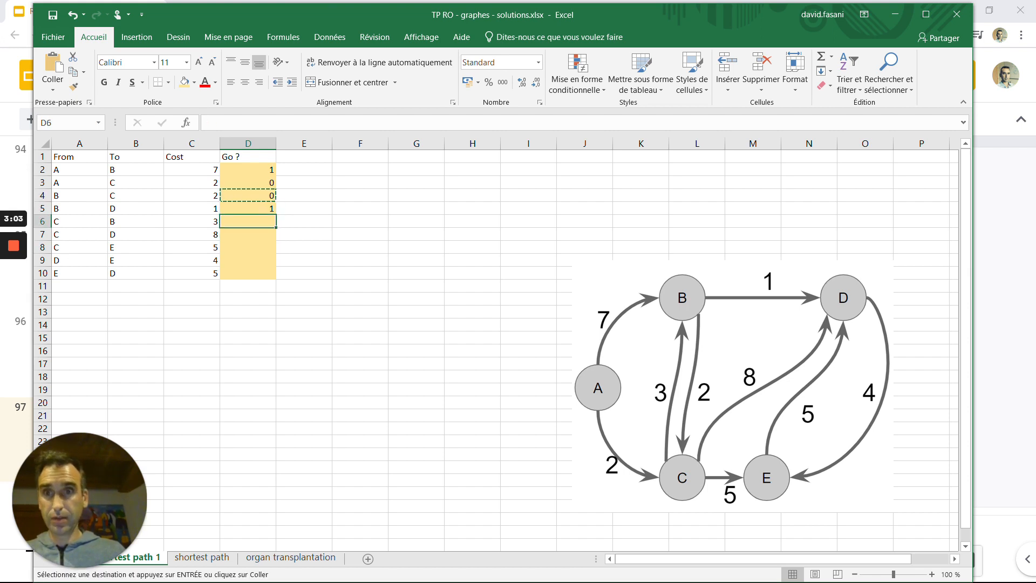
key("shift+Down")
key("shift+Down")
key("shift+Down")
key("shift+Down")
key("ctrl+v")
key("Down")
key("Down")
key("Down")
key("Down")
key("Down")
key("Down")
key("Down")
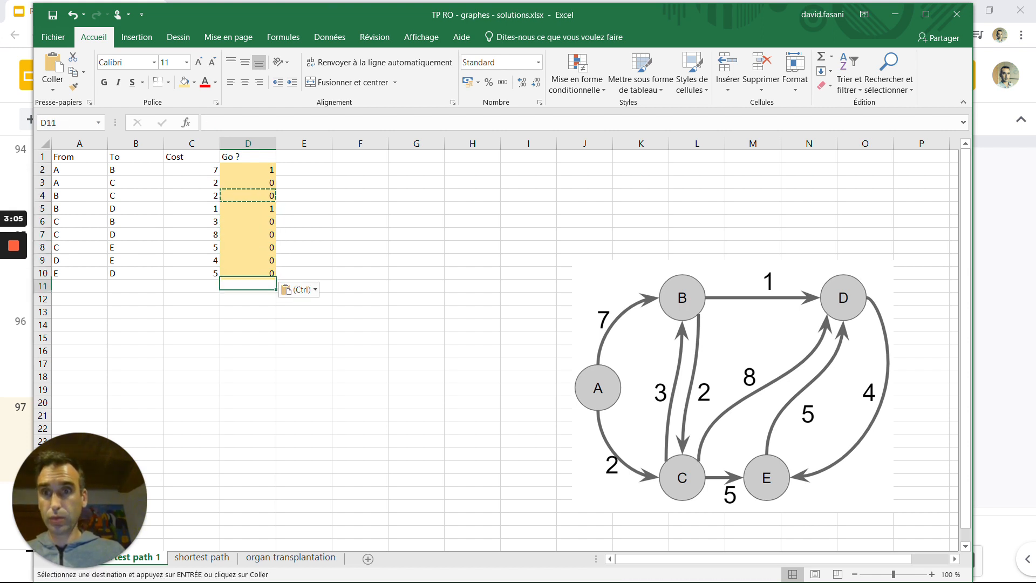
Enter the label "total cost" in C13 below the edge table
key("Left")
type("to")
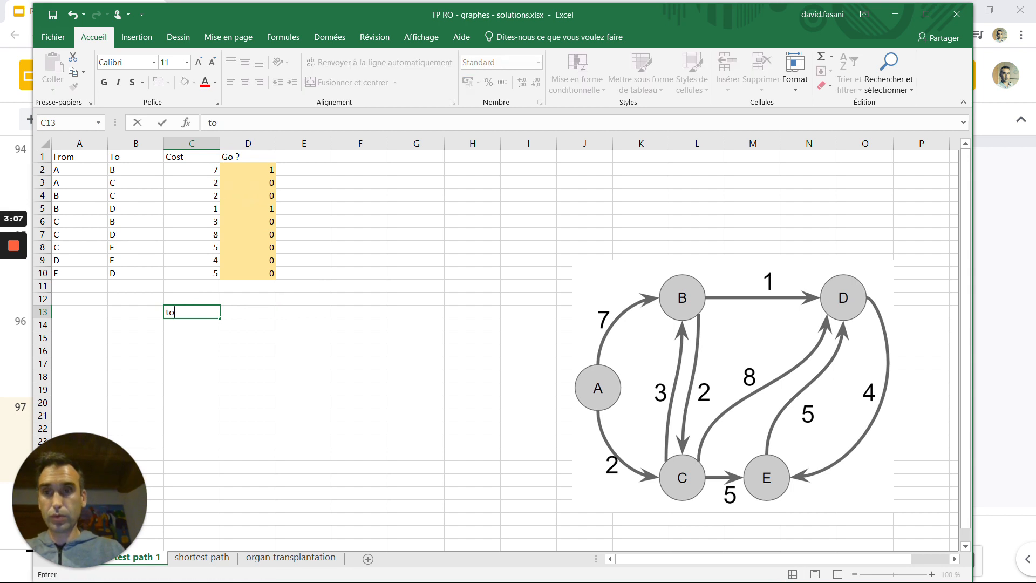
type("tal cost ?")
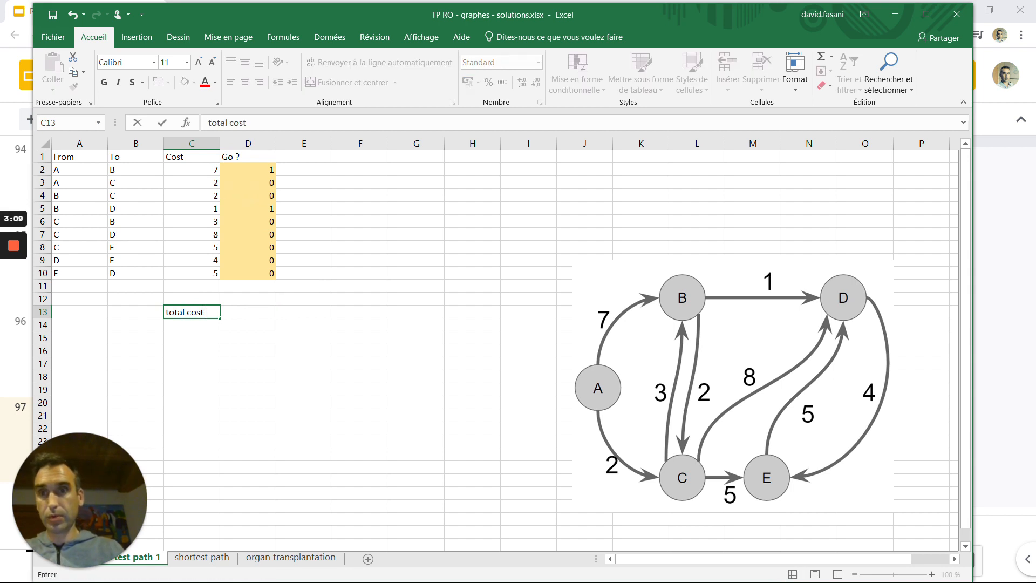
key("BackSpace")
key("BackSpace")
key("Tab")
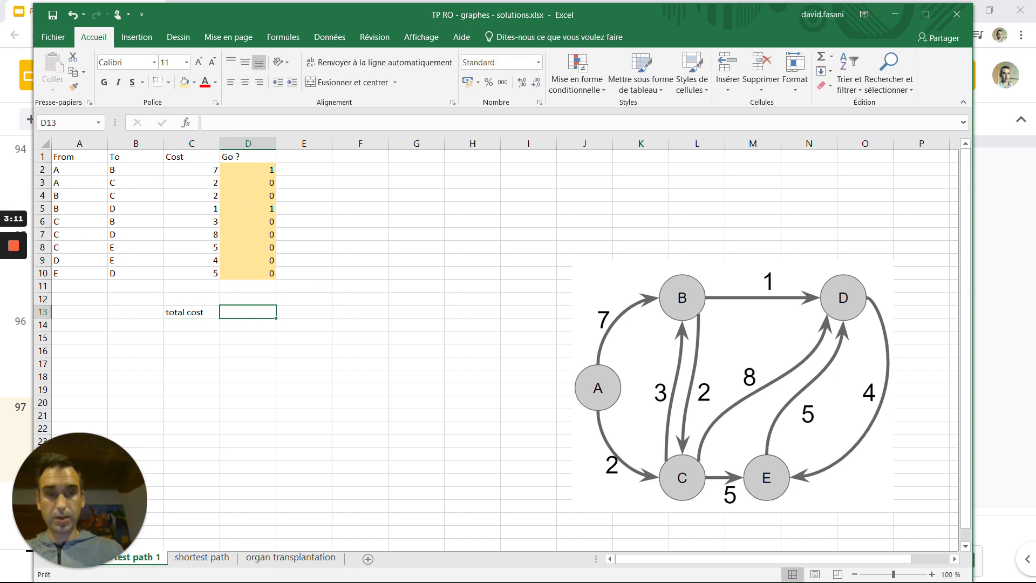
Compute the total cost in D13 with the formula =SOMMEPROD(C2:C10;D2:D10)
type("=sommepr")
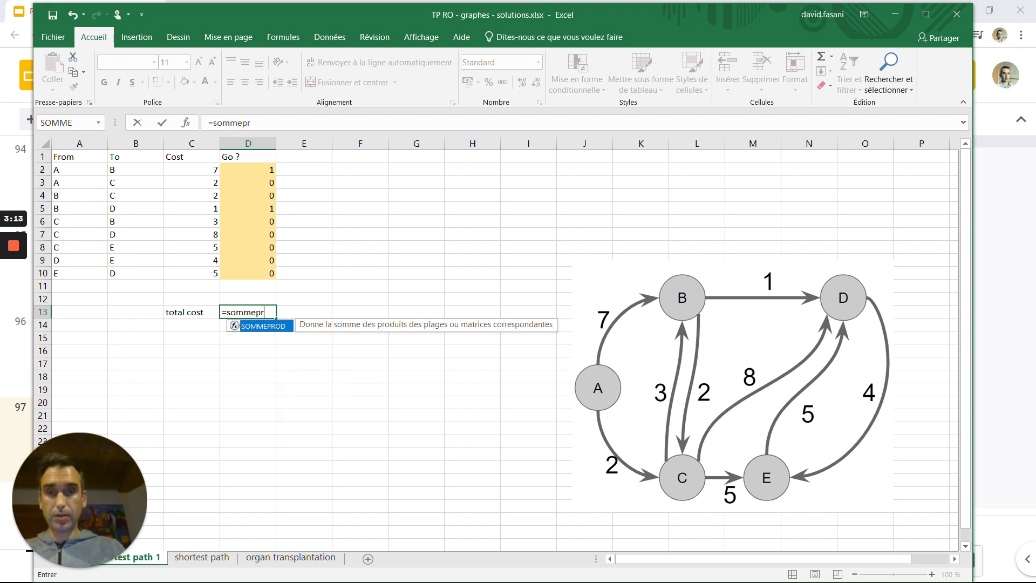
type("od(")
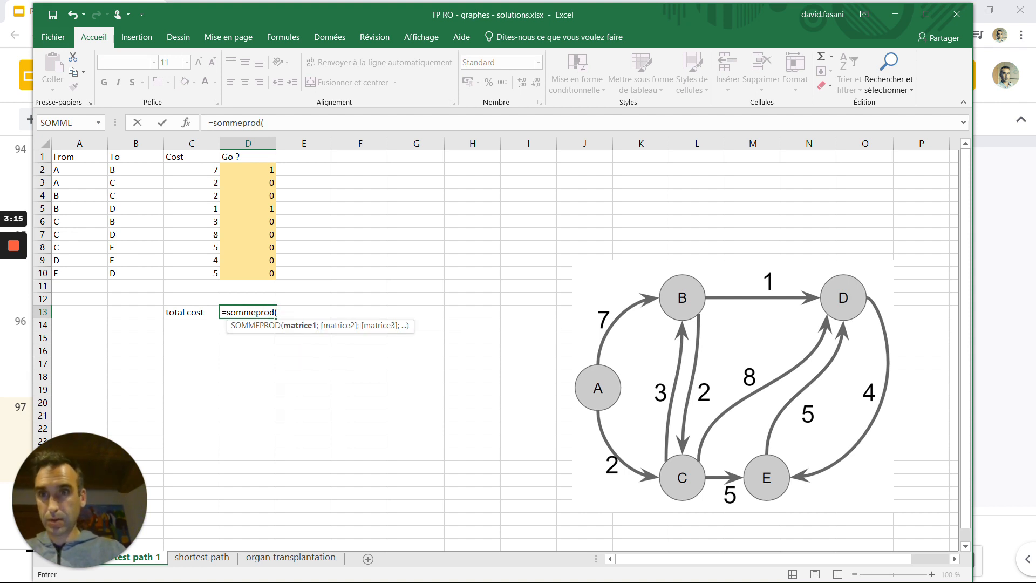
left_click_drag(200, 169, 205, 273)
type(";")
left_click_drag(249, 170, 247, 270)
type(")")
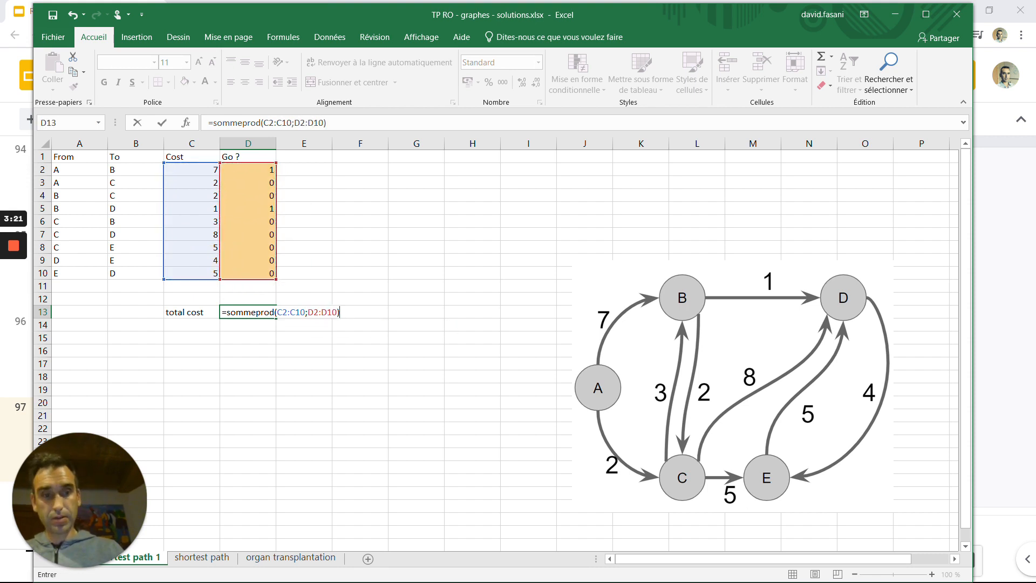
key("Return")
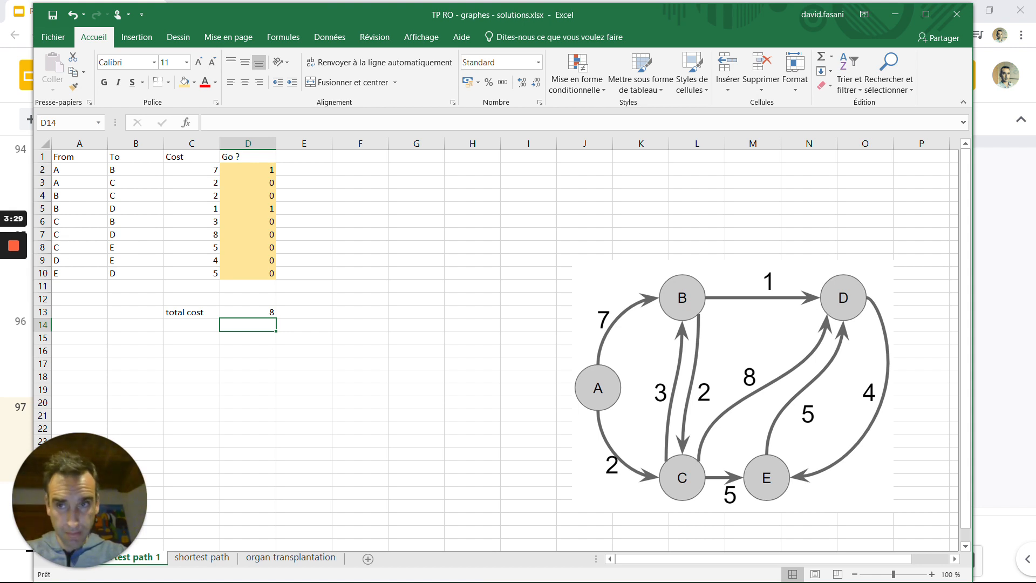
Switch the trial route to A-B-C-D by setting D4 to 1, D5 to 0 and D7 to 1
left_click(127, 174)
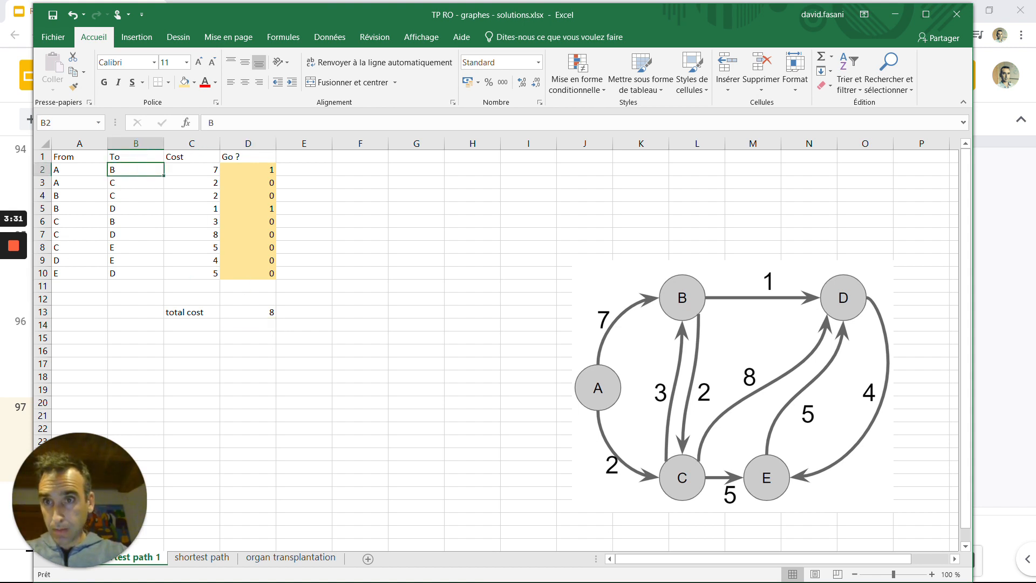
left_click(202, 198)
left_click(265, 197)
type("1")
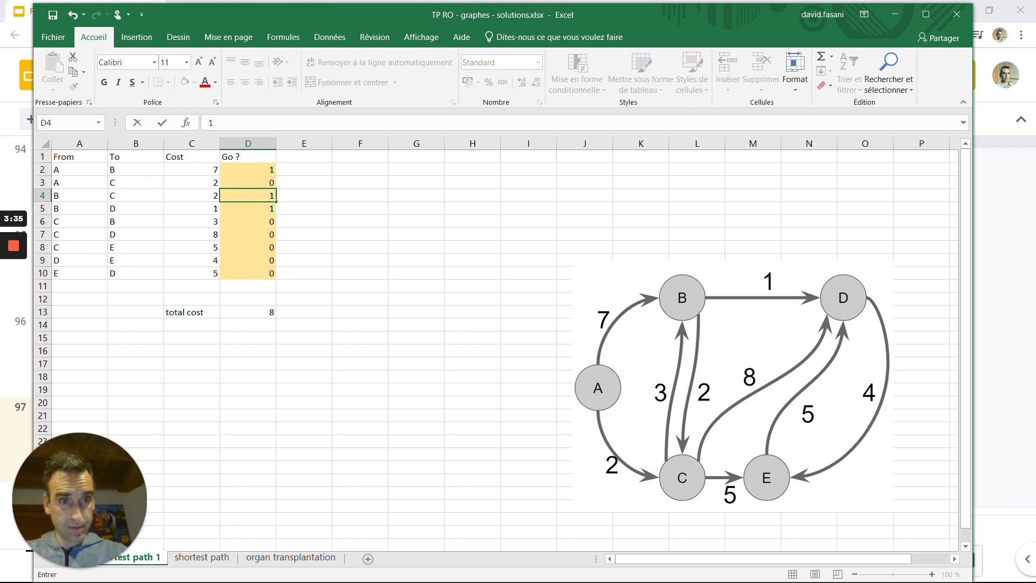
left_click(270, 208)
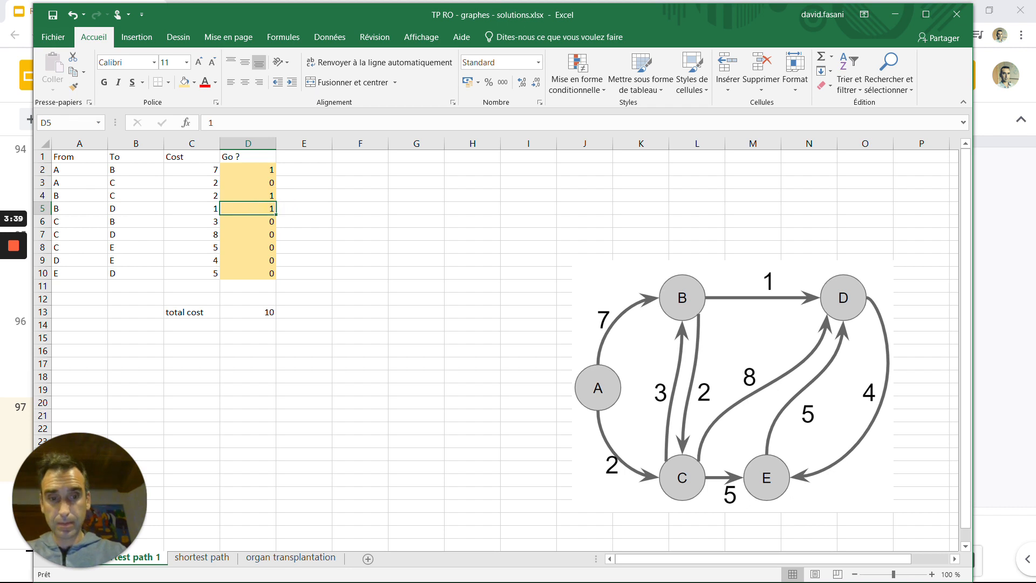
type("0")
key("Return")
key("Return")
type("1")
key("Return")
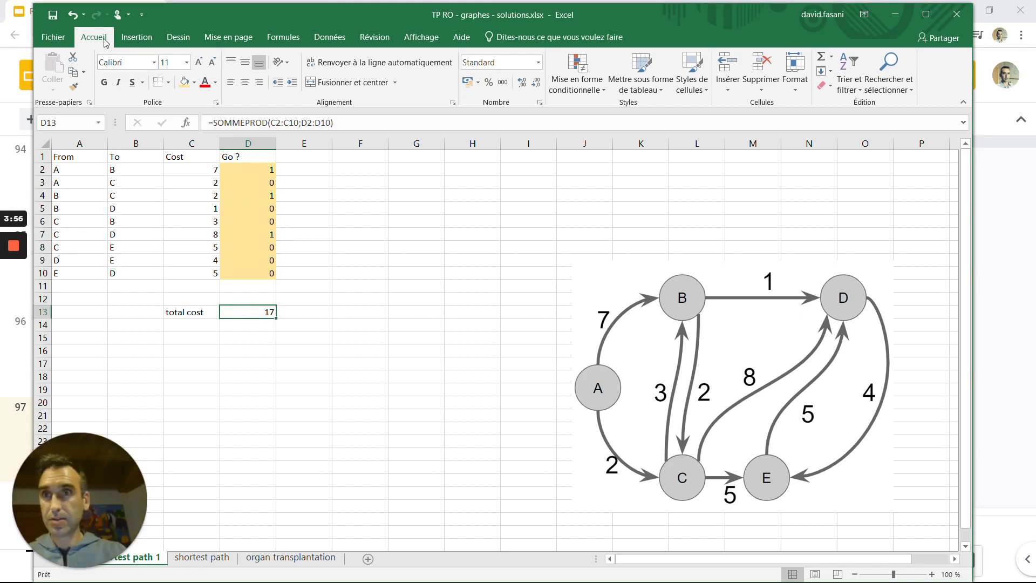
Fill the total cost cell D13 with a light blue theme colour
left_click(194, 82)
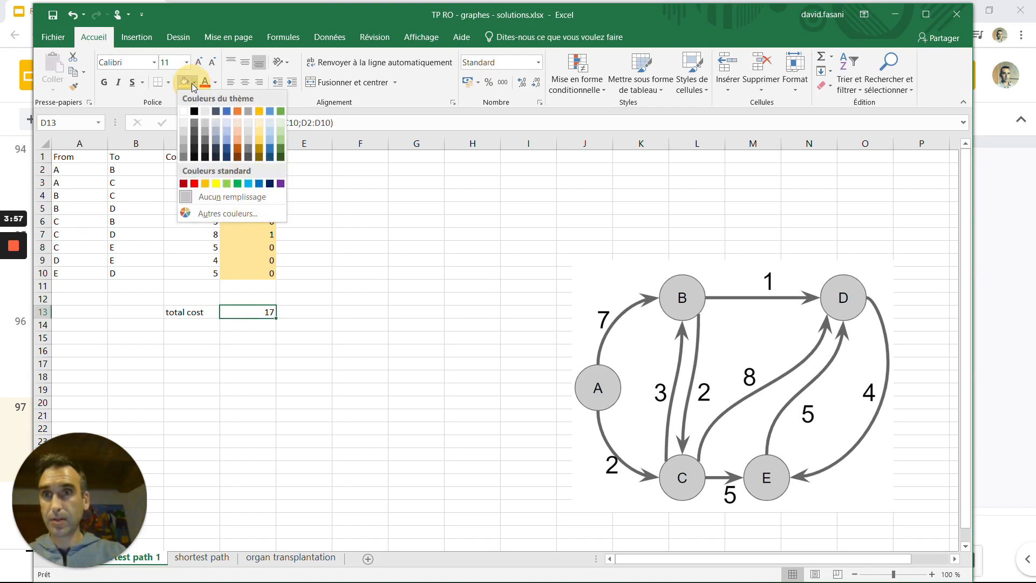
left_click(225, 125)
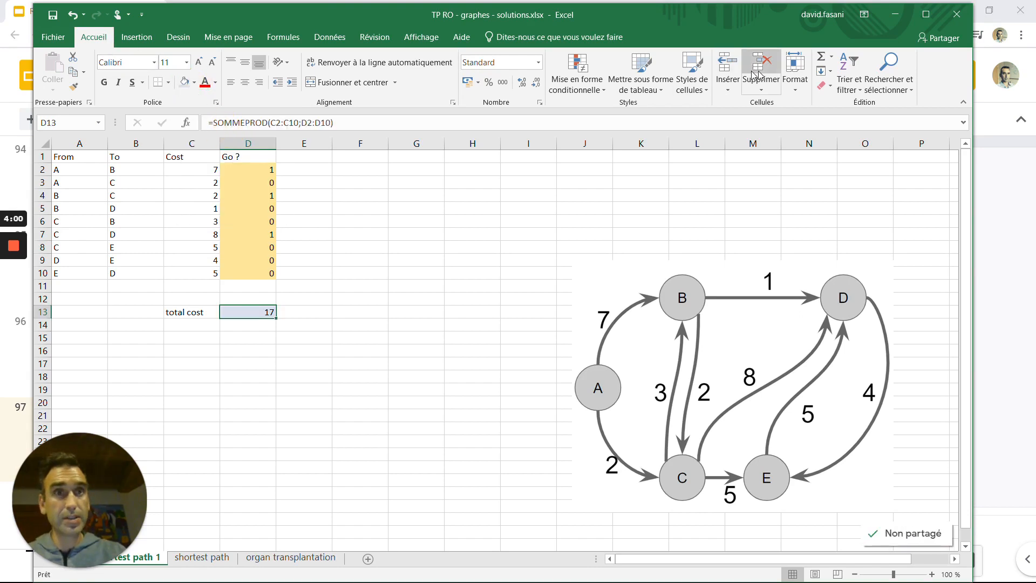
Set up a Solver problem that minimizes D13 by varying the Go ? cells D2:D10
left_click(323, 37)
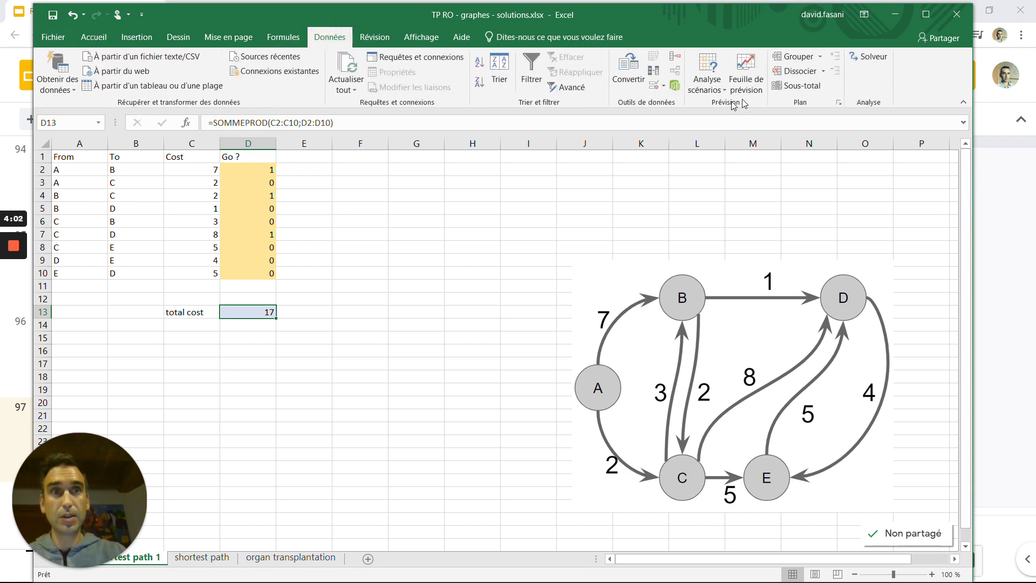
left_click(865, 58)
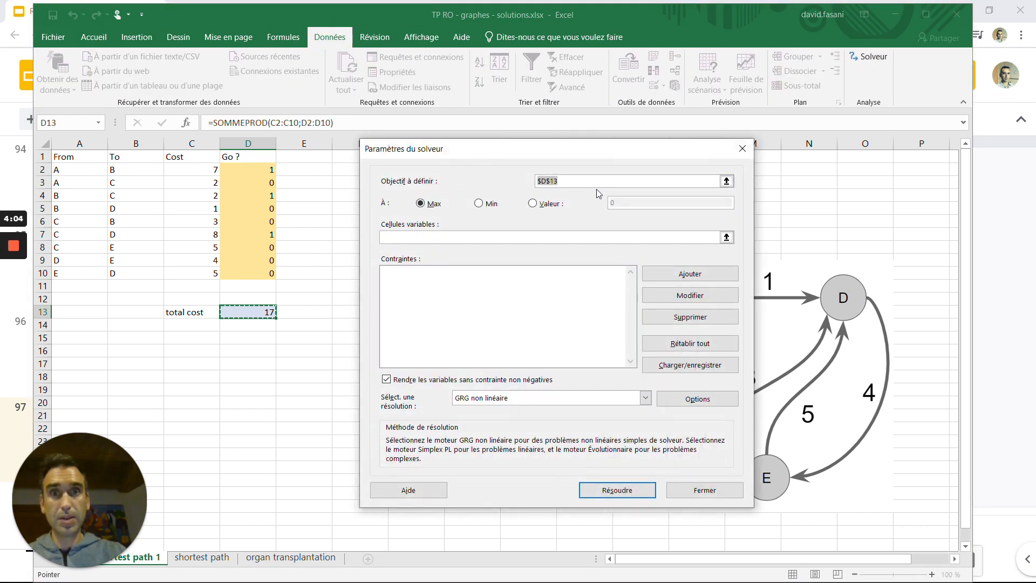
left_click(479, 204)
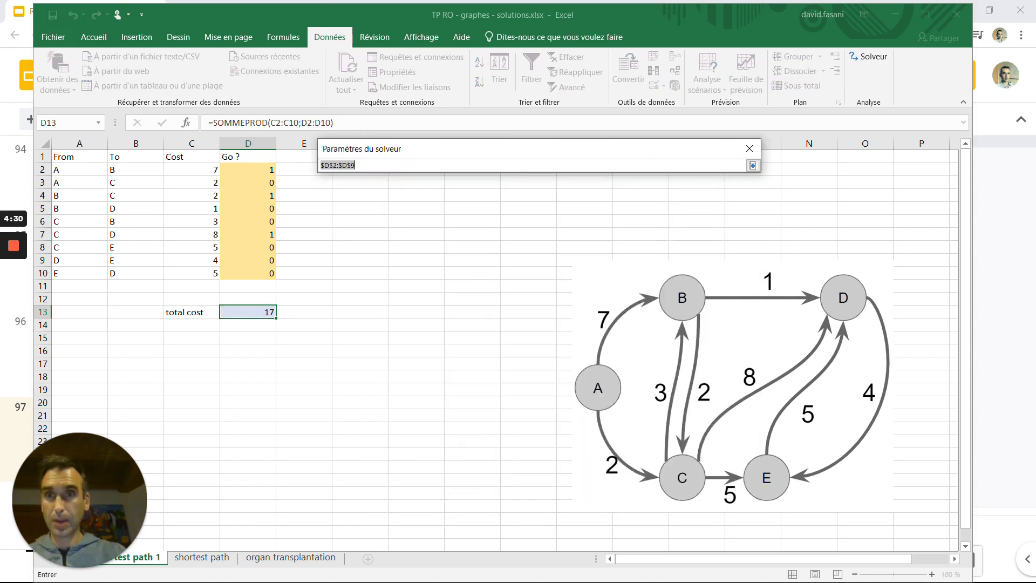
left_click_drag(248, 170, 266, 273)
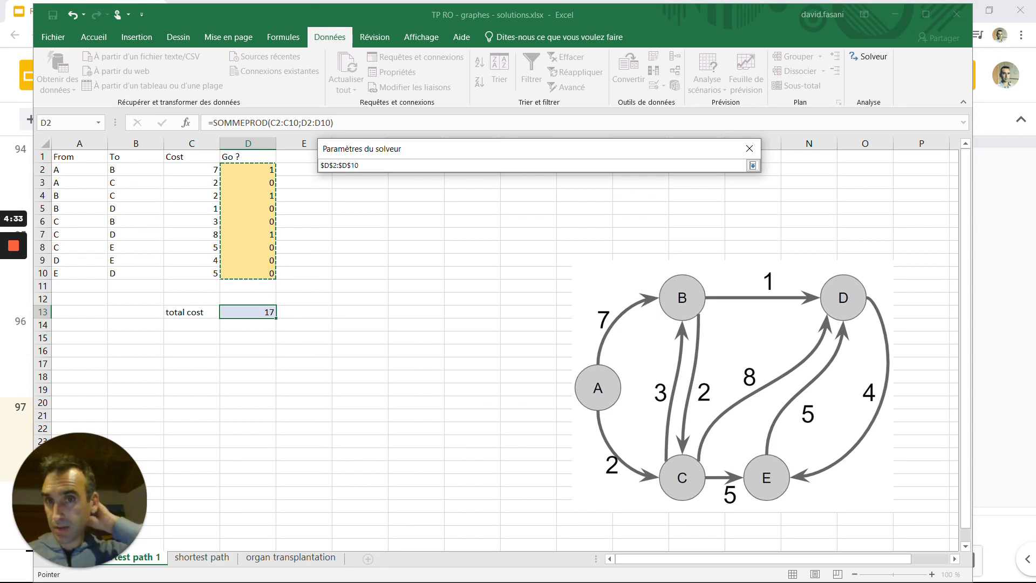
key("Return")
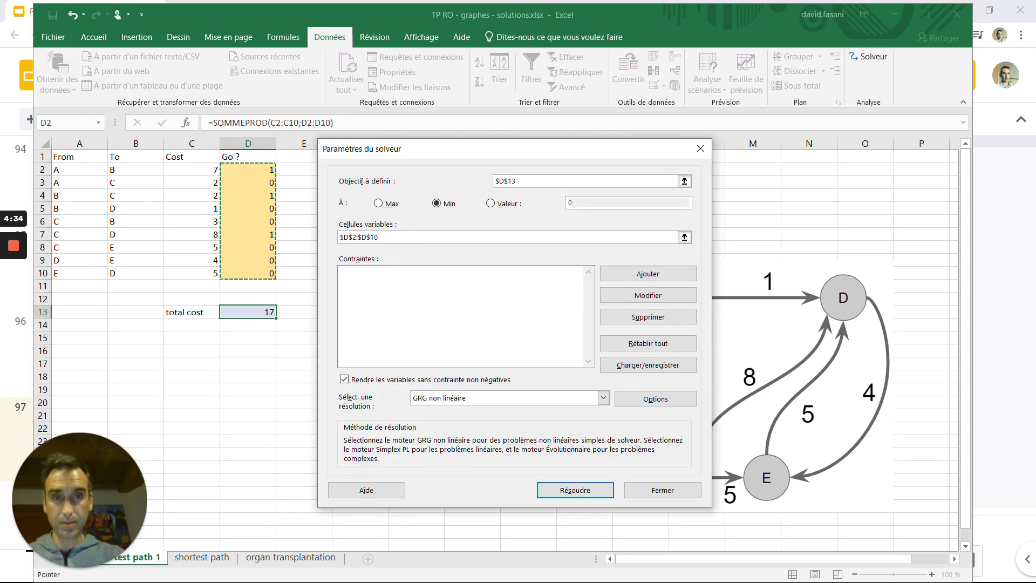
Constrain D2:D10 to binary values and solve the model, keeping the Solver solution
left_click(669, 274)
left_click_drag(248, 170, 249, 273)
left_click(510, 327)
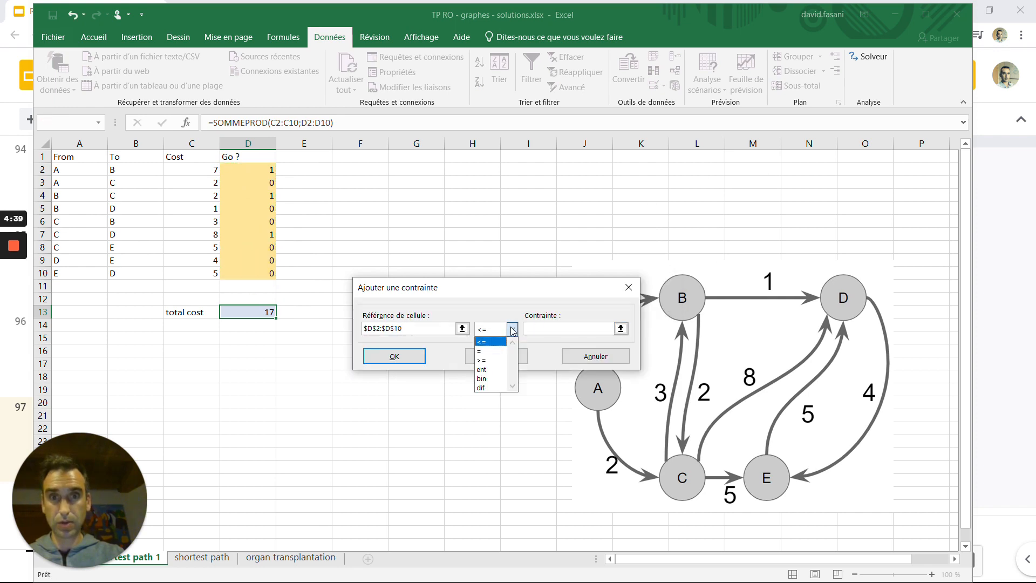
left_click(501, 376)
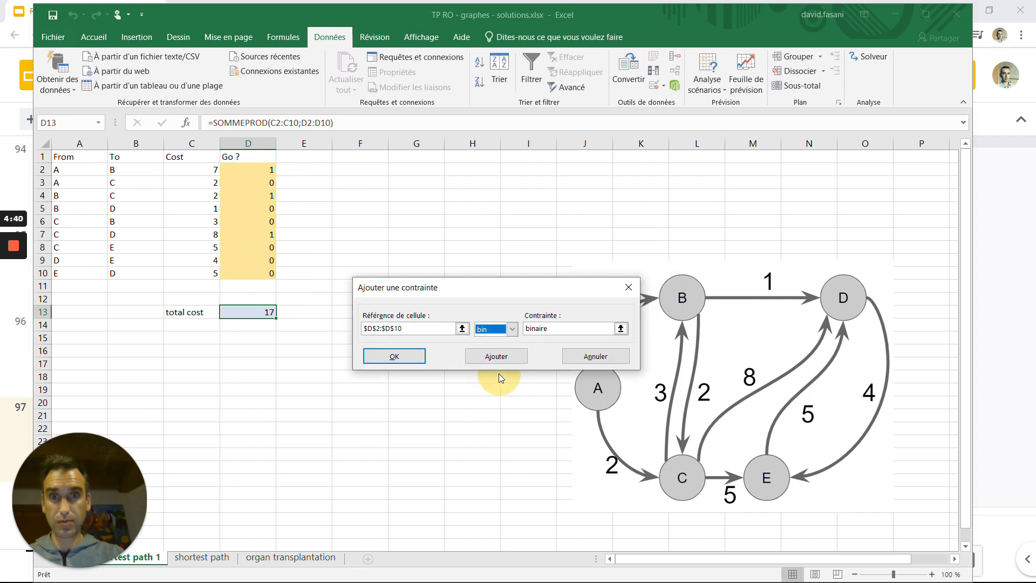
left_click(419, 358)
left_click(545, 488)
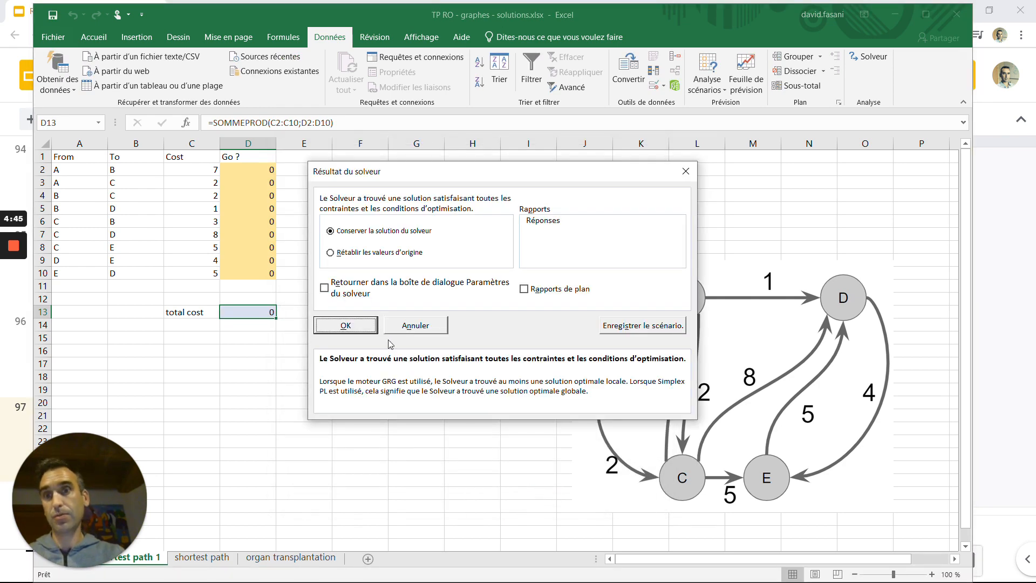
left_click(346, 325)
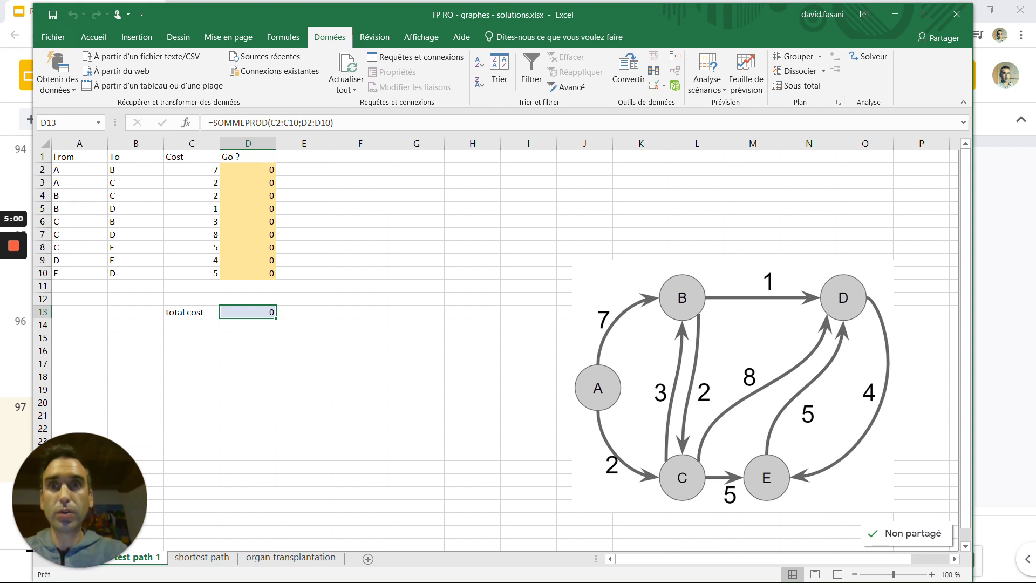
Create a "Nodes" column in F1 and list the nodes A to F in F2:F7
left_click(358, 158)
type("Nodes")
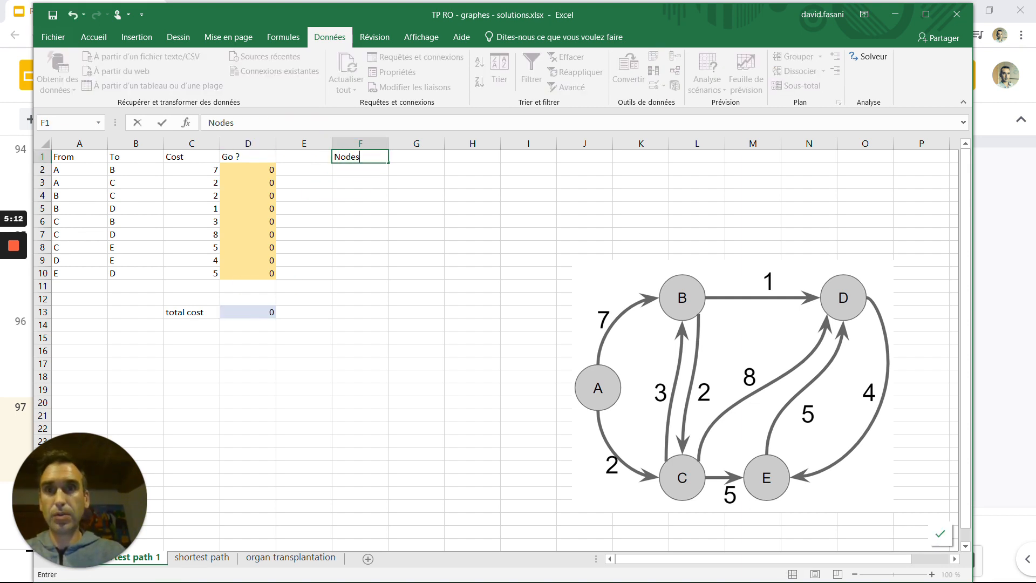
key("Return")
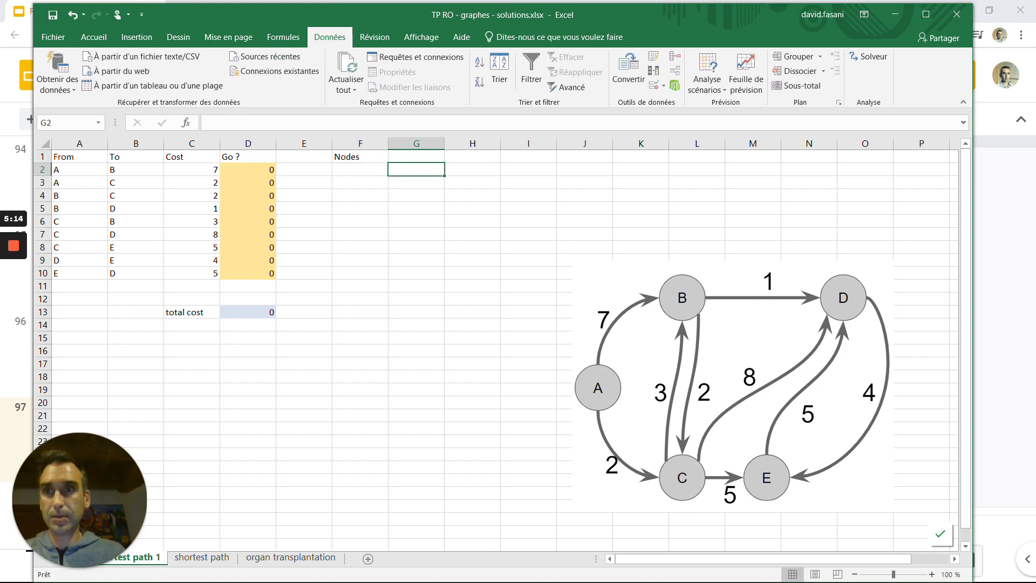
type("A")
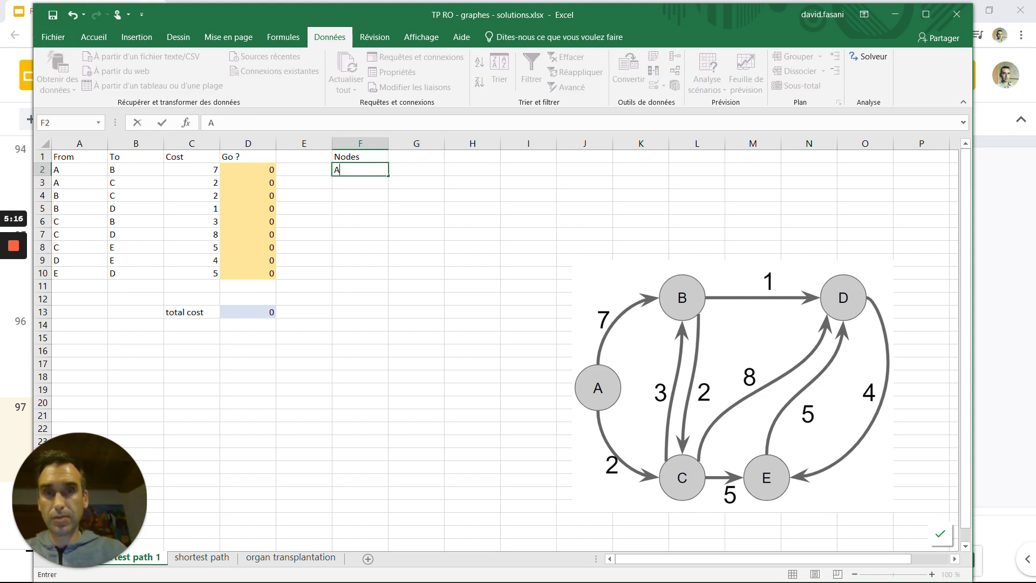
key("Return")
type("B")
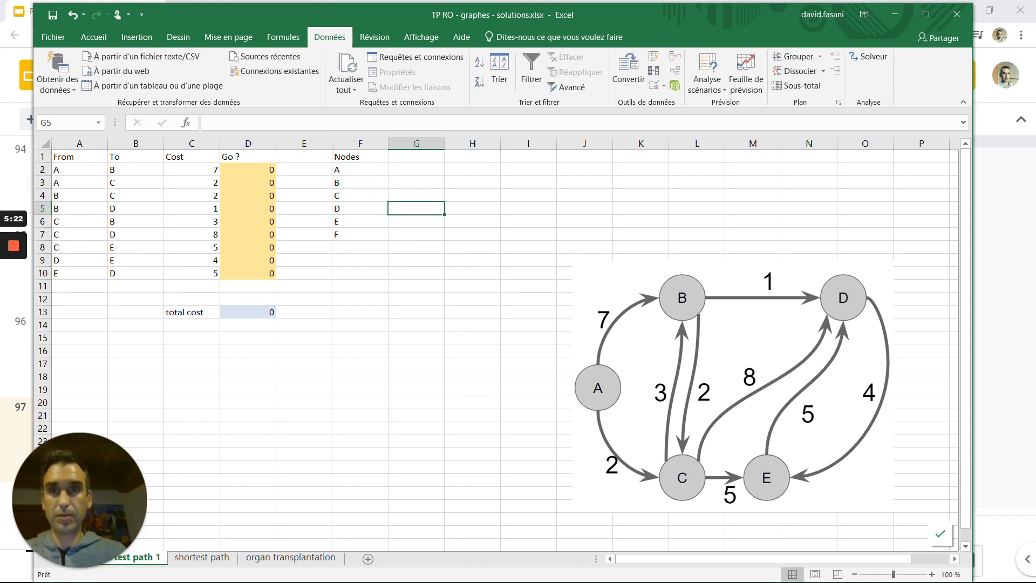
Add the column headers "Dep", "Arr", "Flow" and "Object" in G1:J1 beside the Nodes header
key("Up")
key("Up")
key("Up")
key("Up")
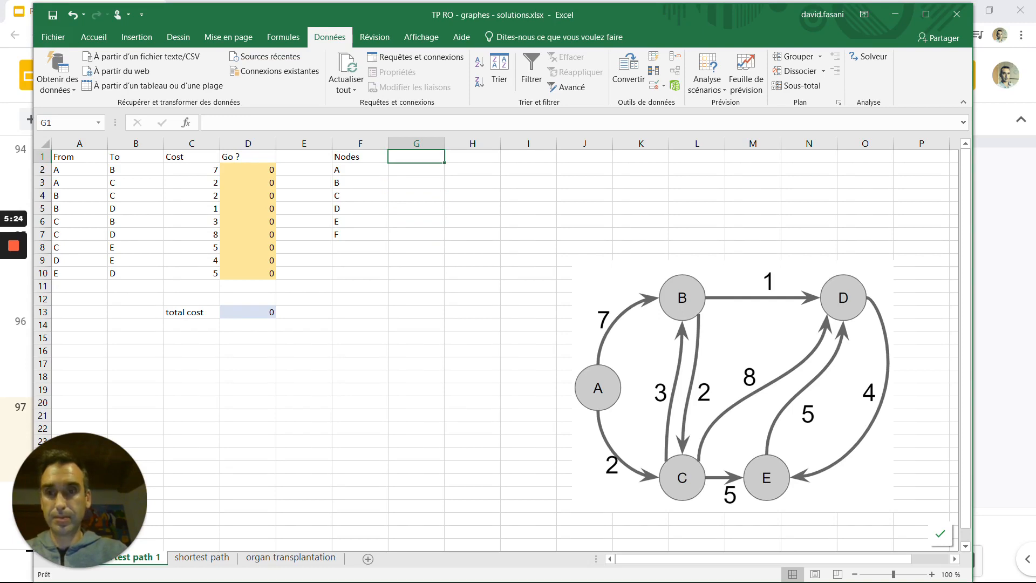
type("Dep")
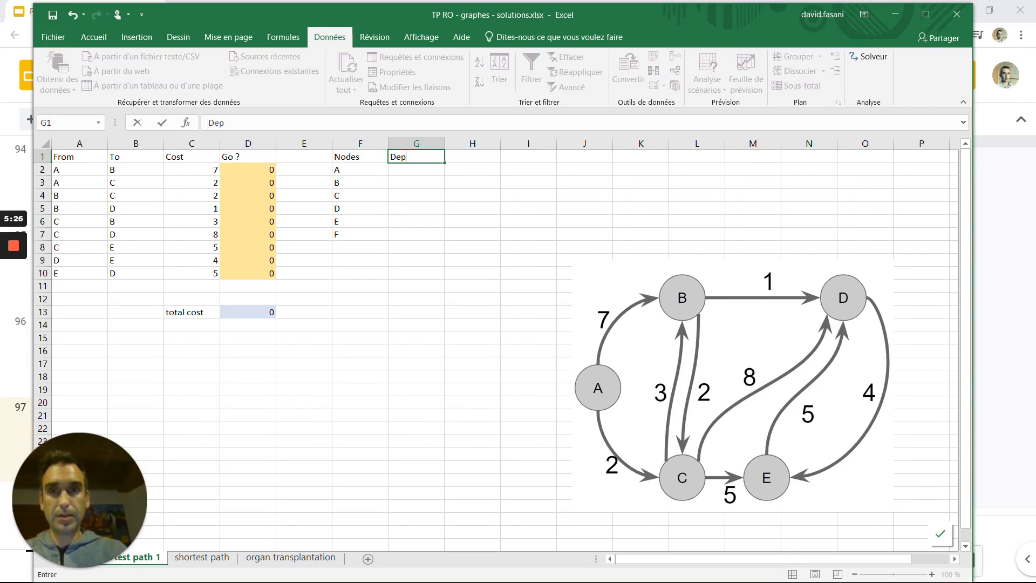
key("Tab")
type("Arr")
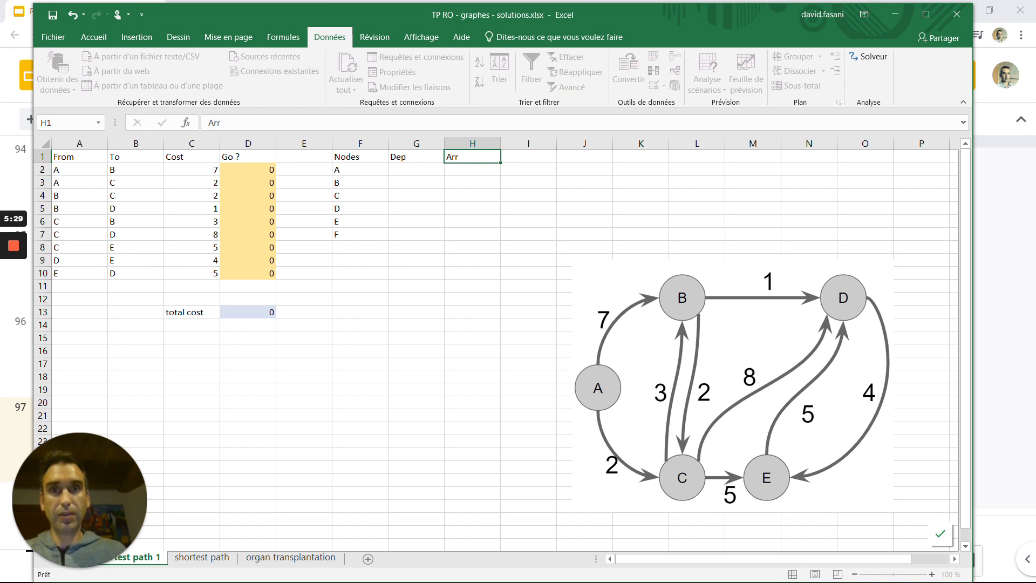
key("Tab")
type("F")
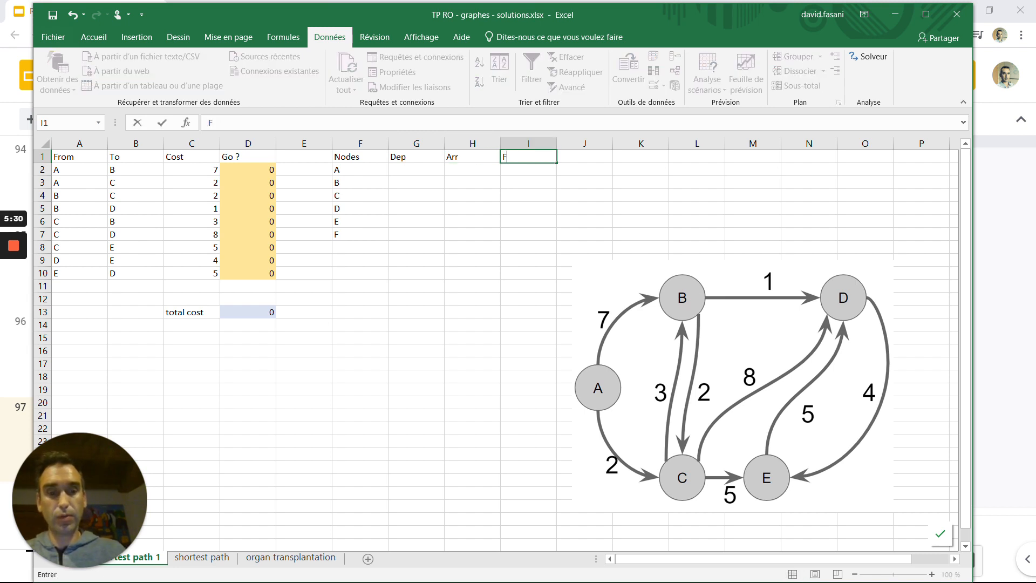
type("low")
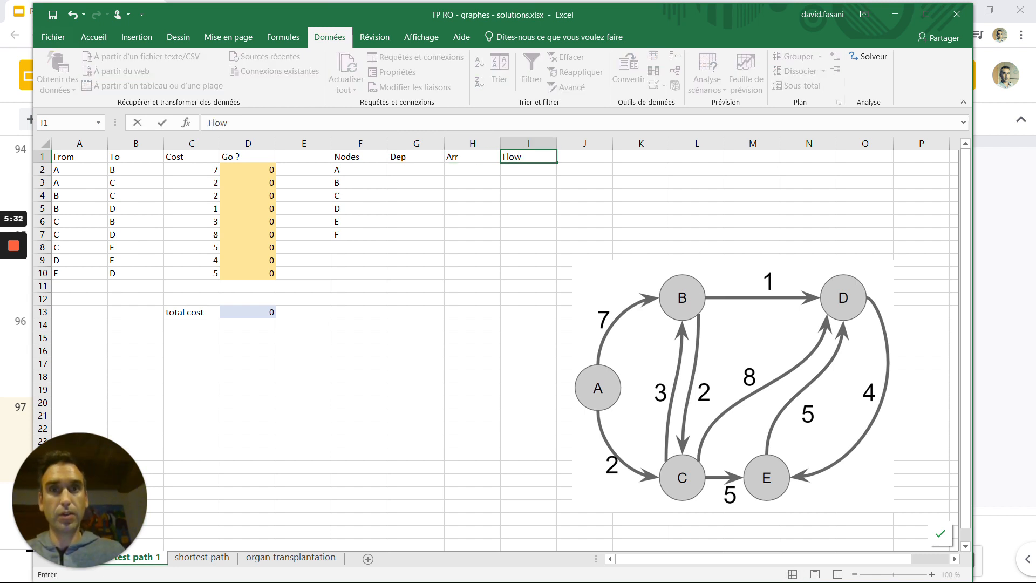
key("Tab")
type("O")
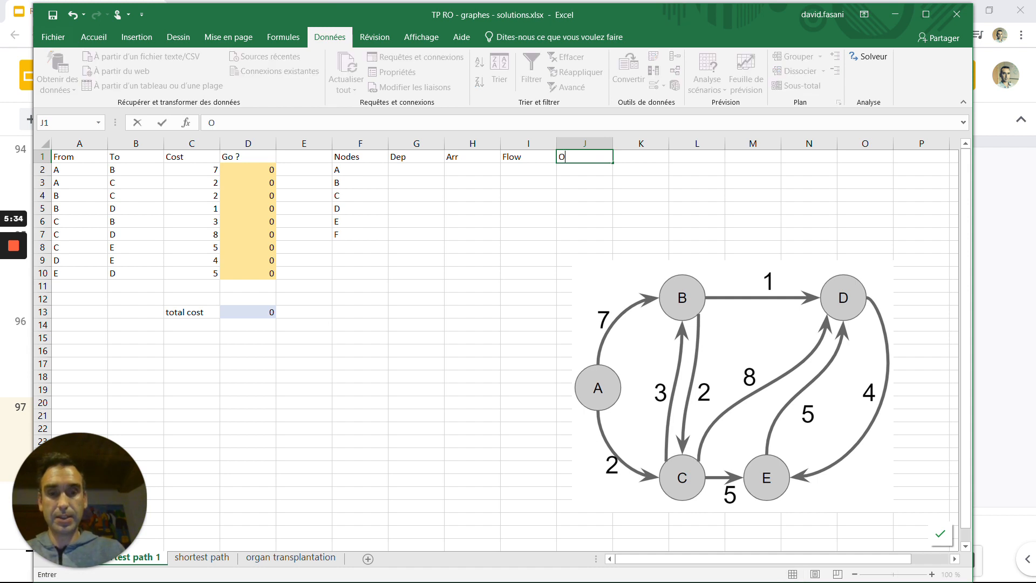
type("bject")
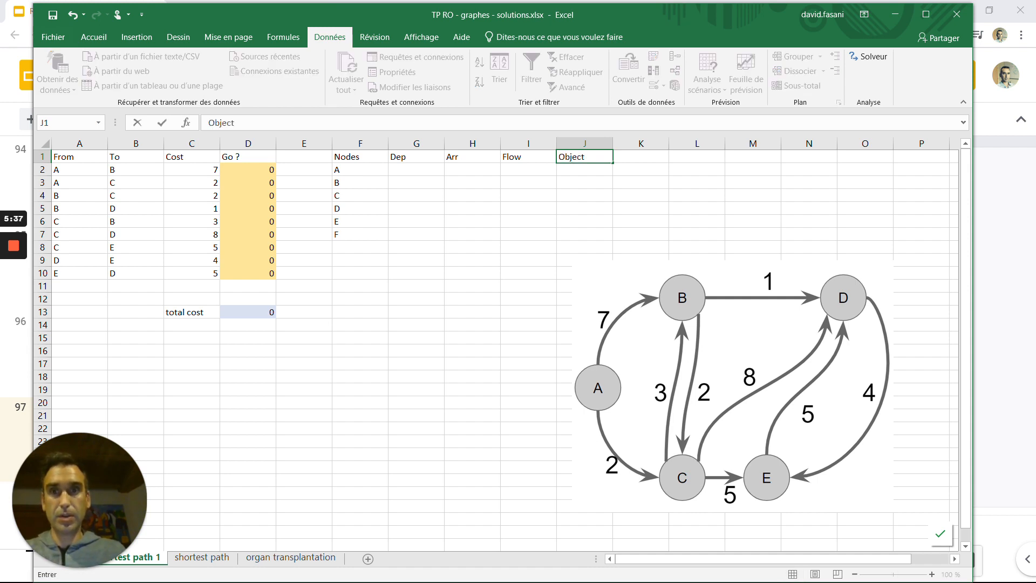
key("Return")
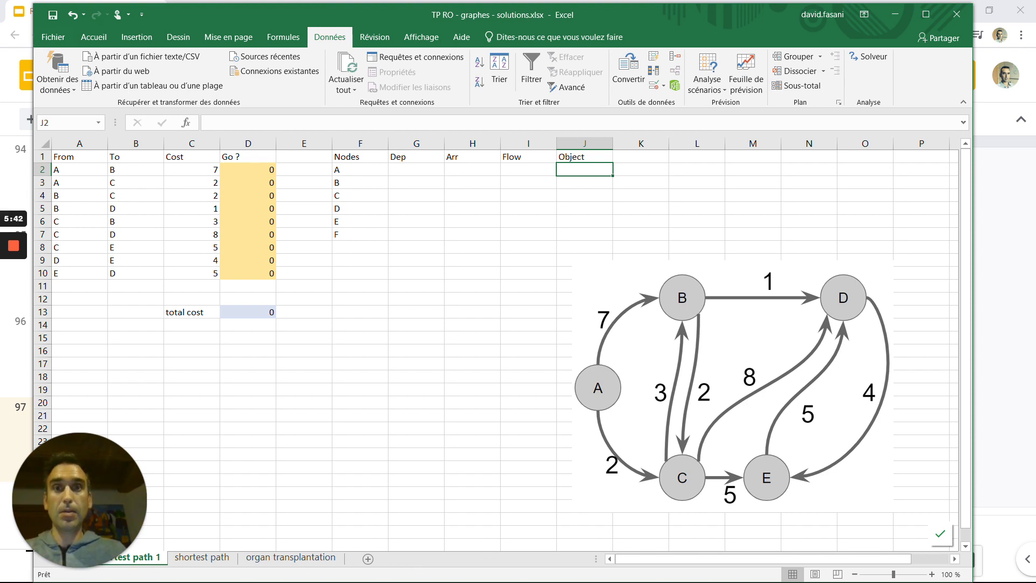
Compute the flow in I2 with the formula =G2-H2 and copy it down to I7
key("Left")
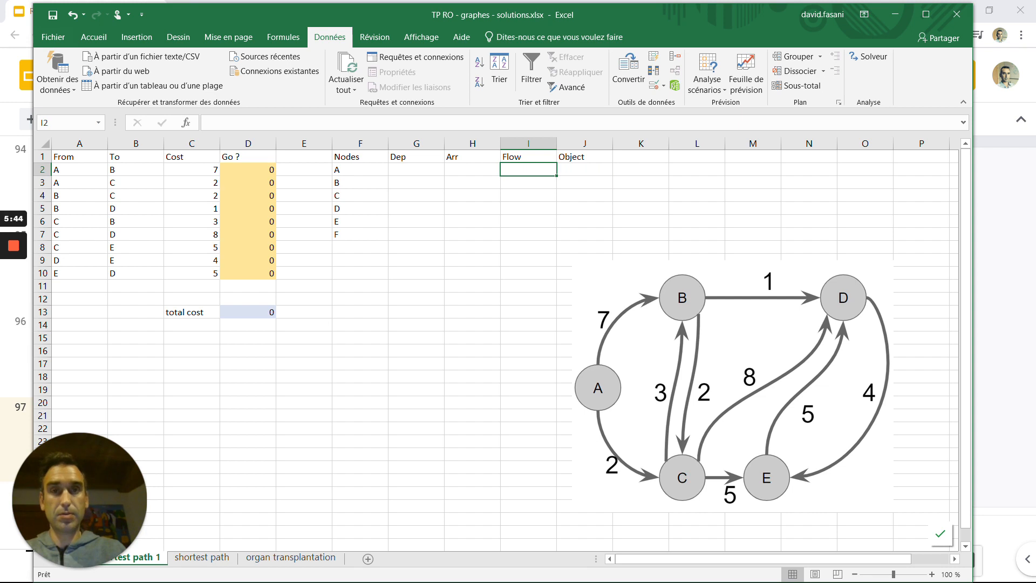
type("=")
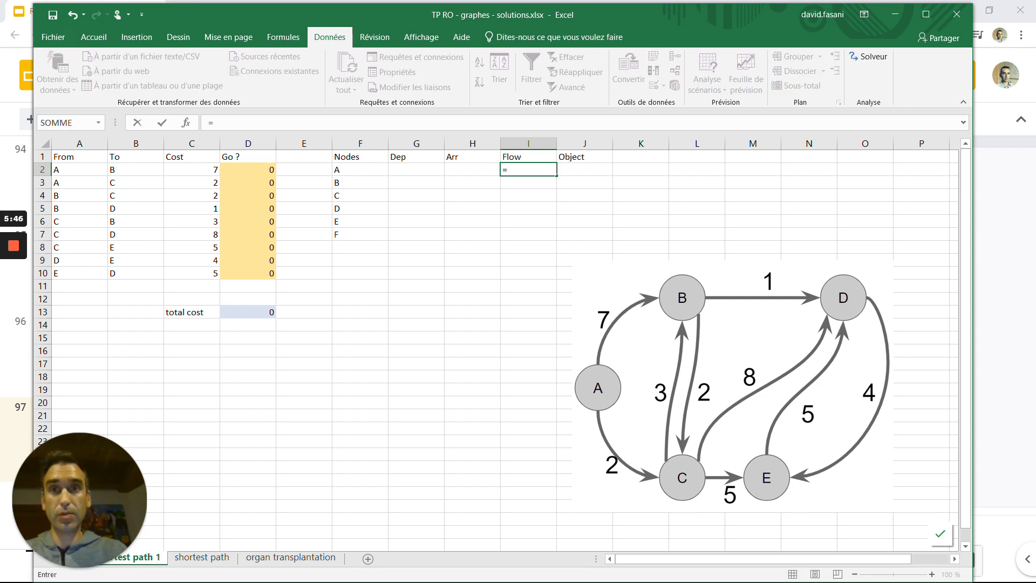
left_click(416, 169)
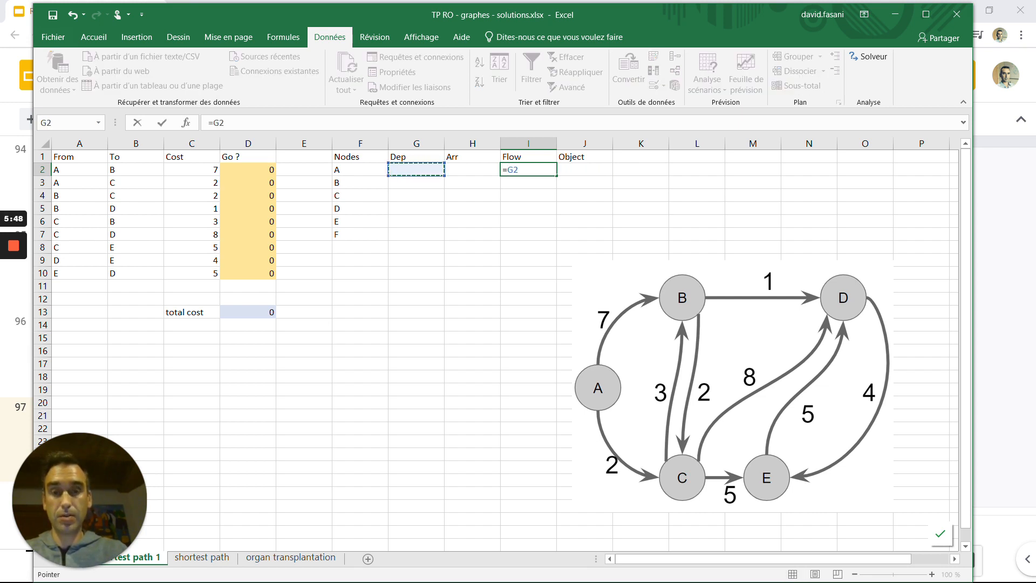
type("-")
left_click(473, 171)
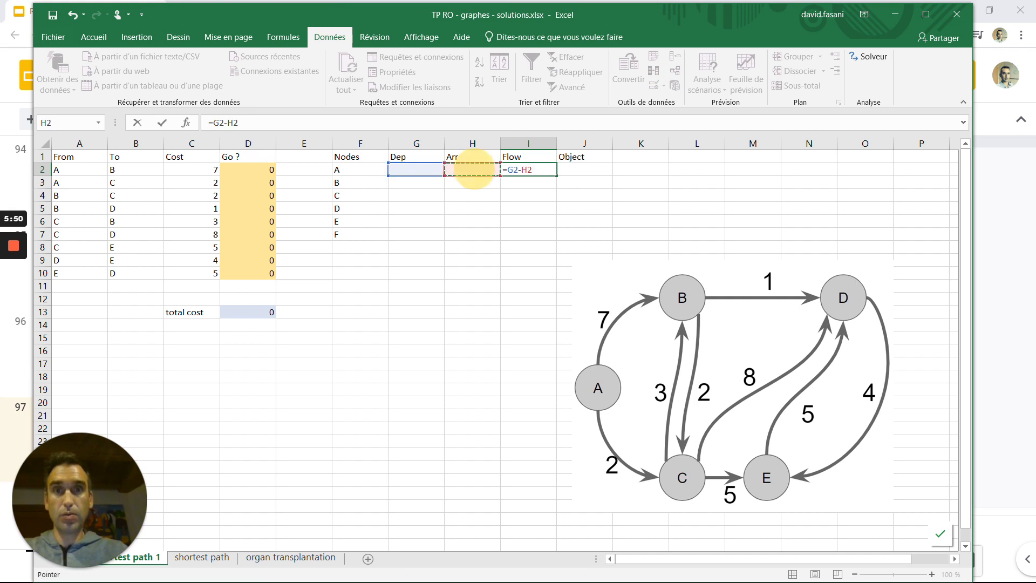
key("Return")
left_click(528, 170)
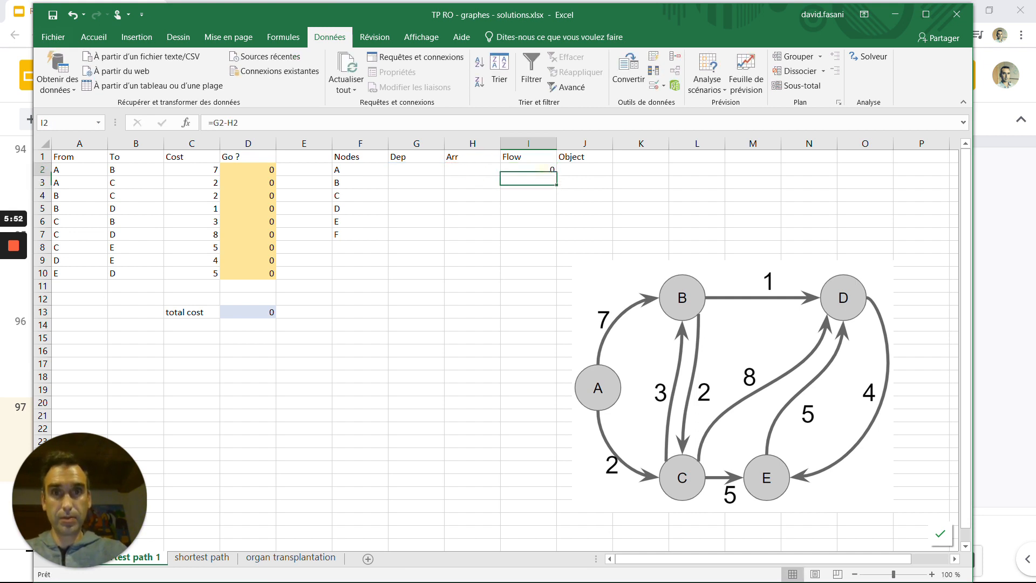
left_click_drag(556, 176, 537, 238)
Change the header in J1 to "Objective"
double_click(594, 158)
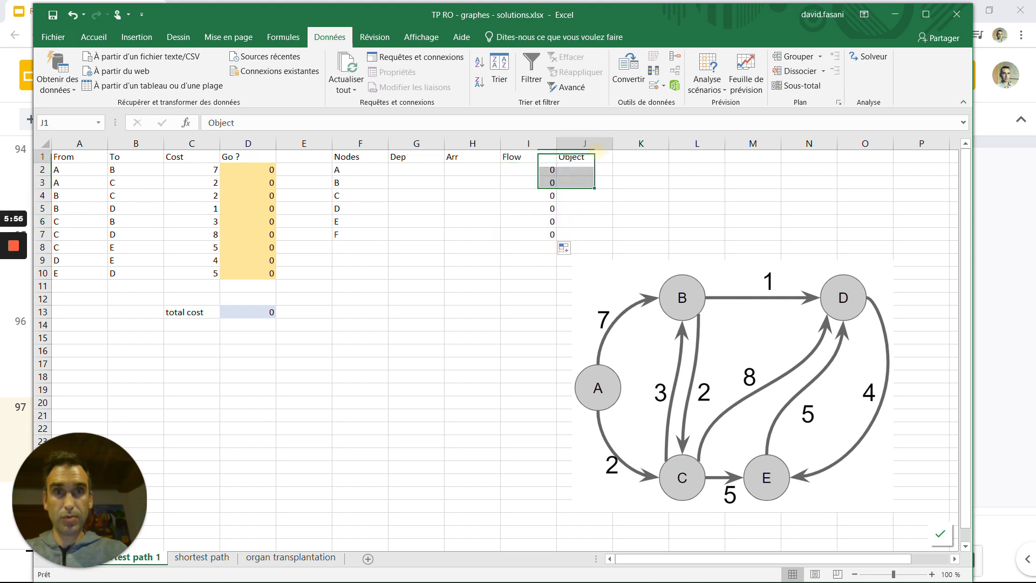
type("ive")
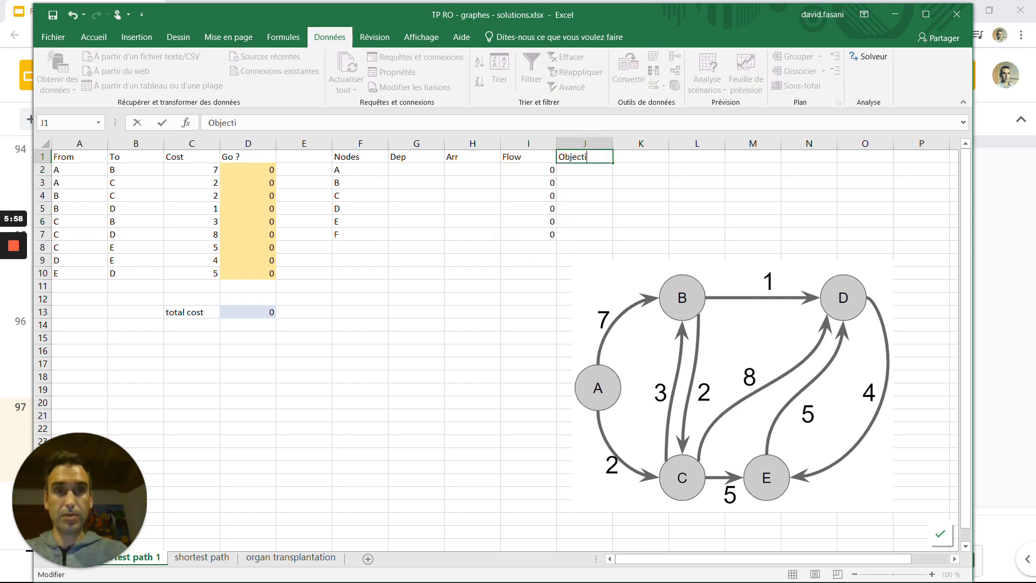
key("Return")
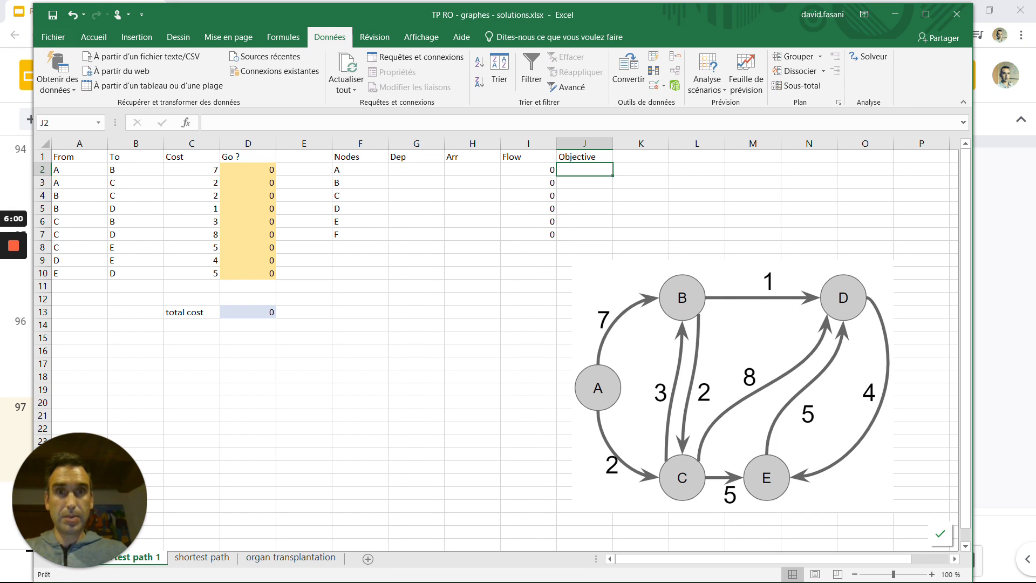
Fill the Objective column with 1 for node A, 0 for nodes B to E, and -1 for node F
type("1")
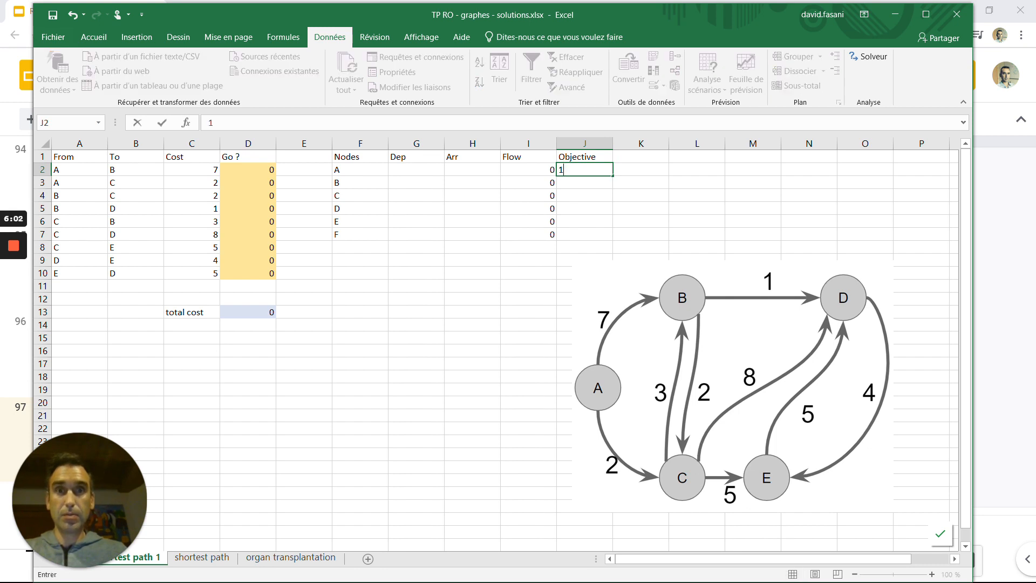
key("Return")
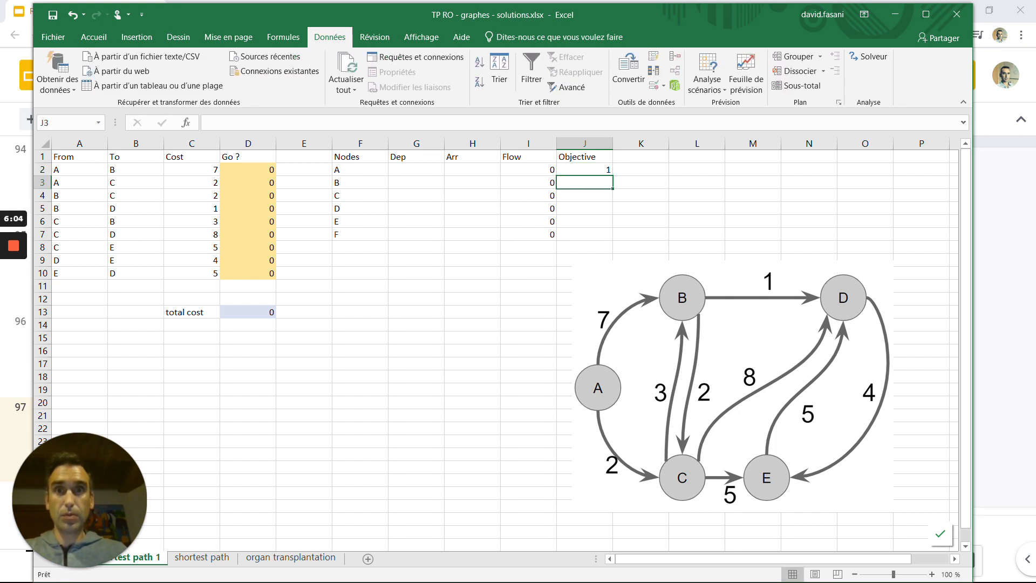
type("0")
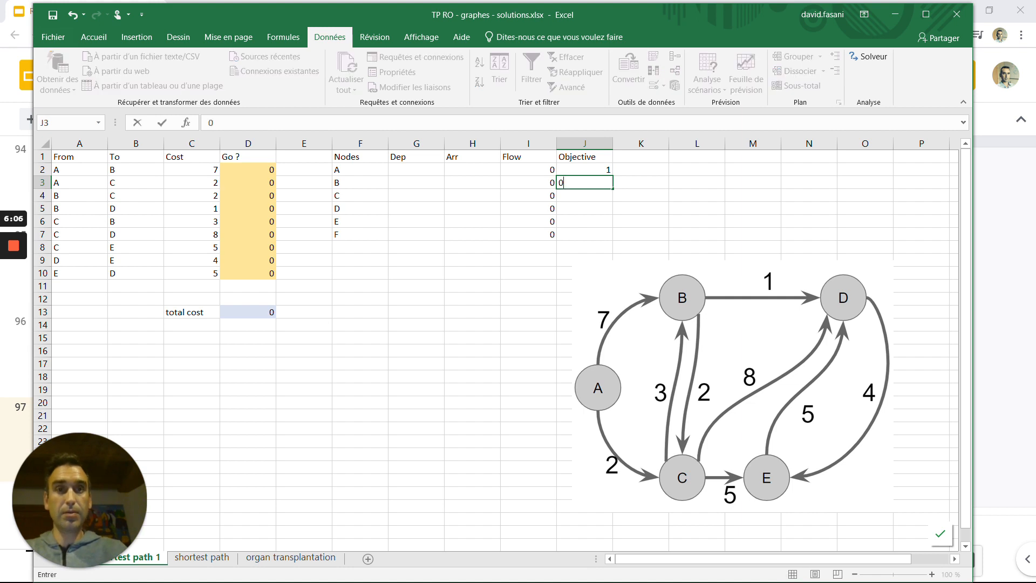
key("Return")
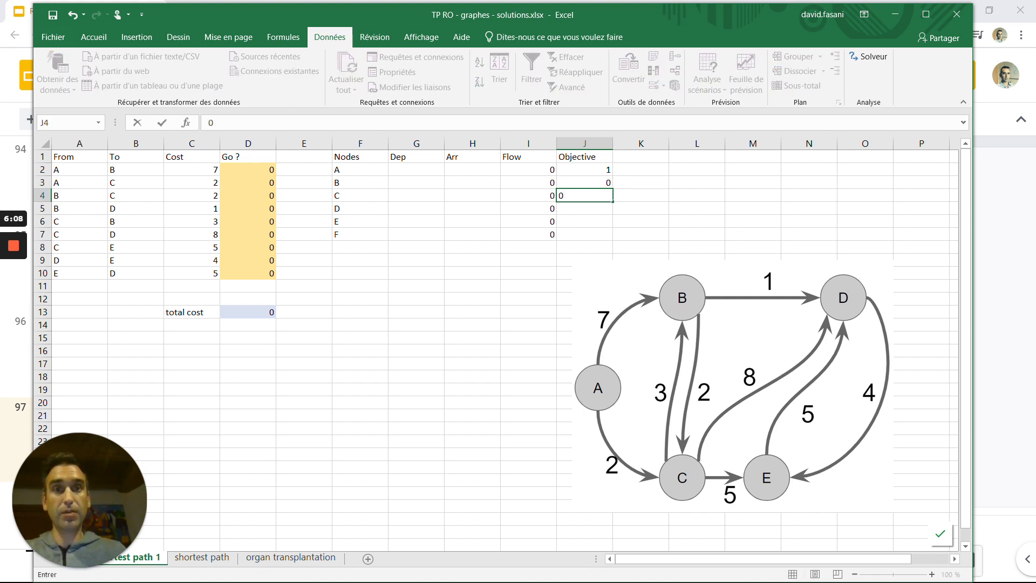
key("Return")
type("0")
key("Return")
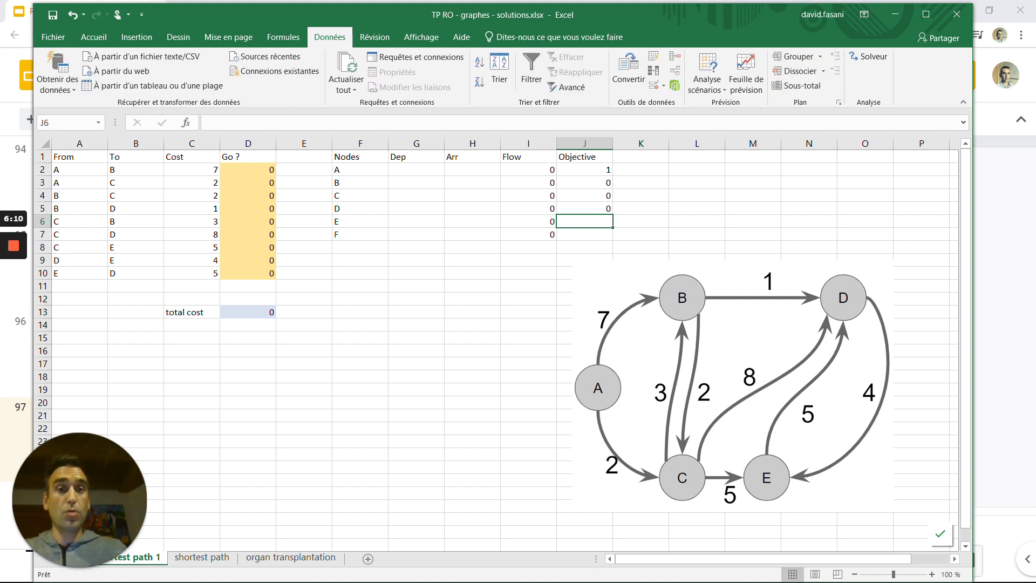
type("0")
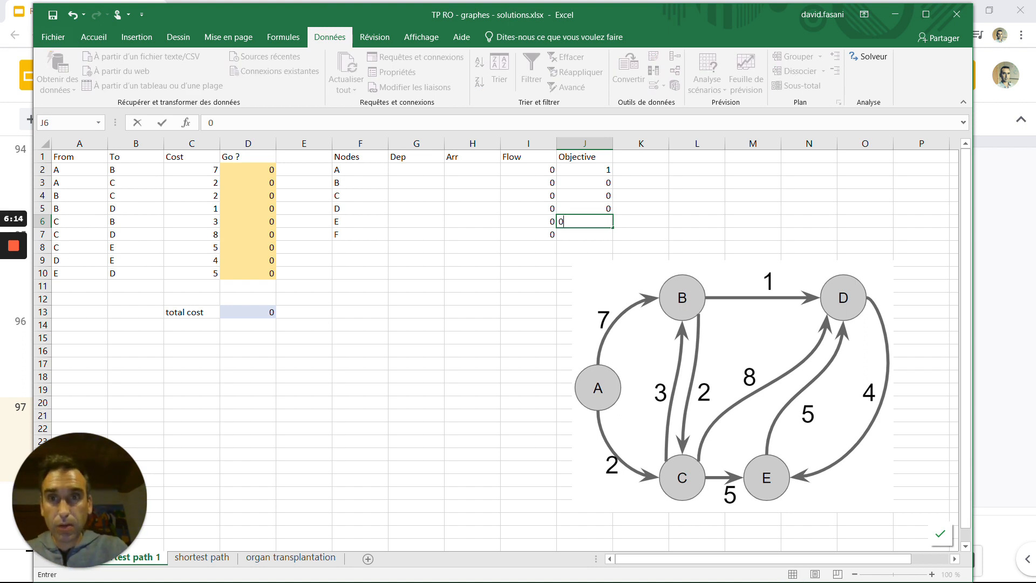
left_click(348, 206)
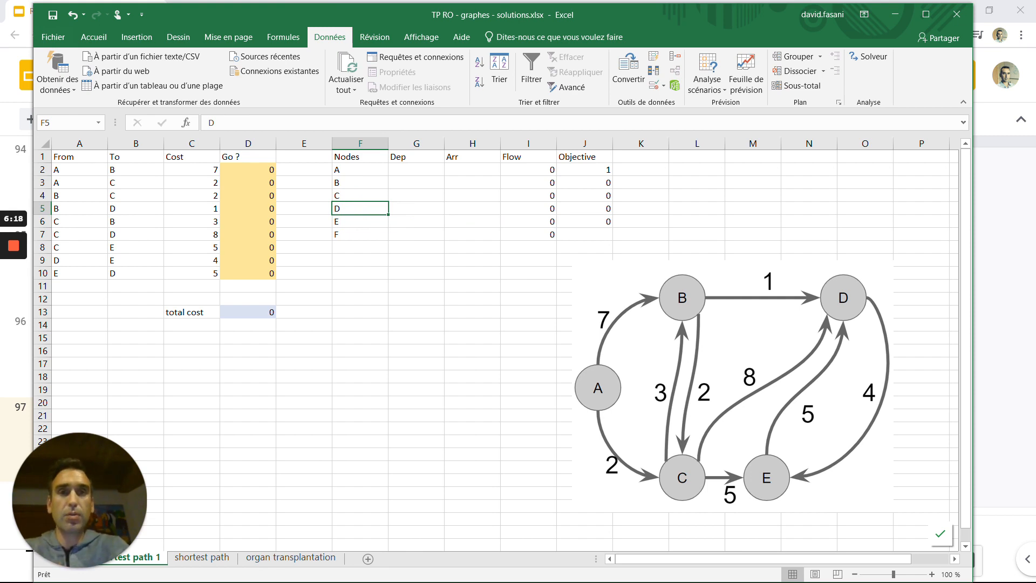
left_click(585, 235)
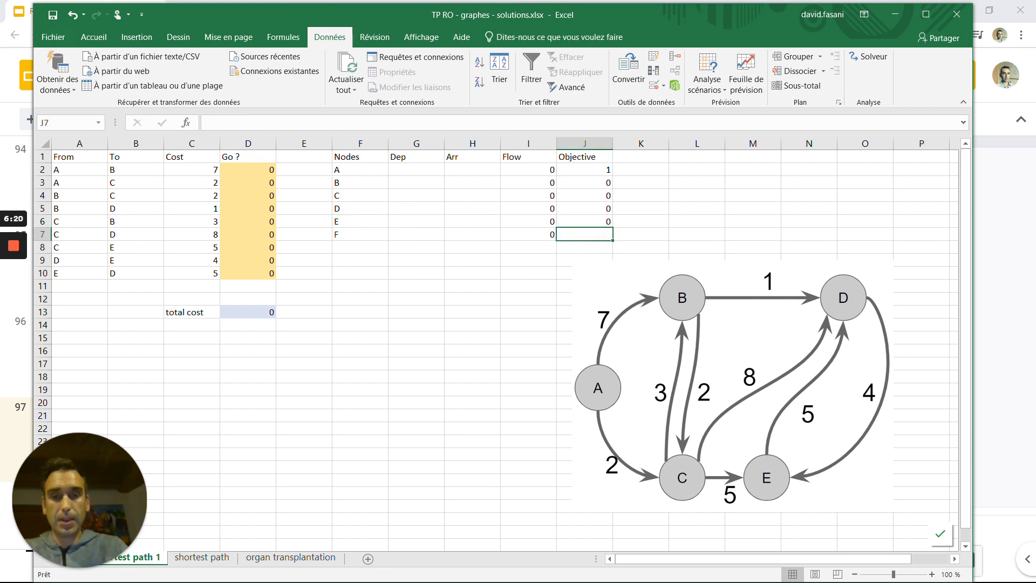
type("-1")
key("Return")
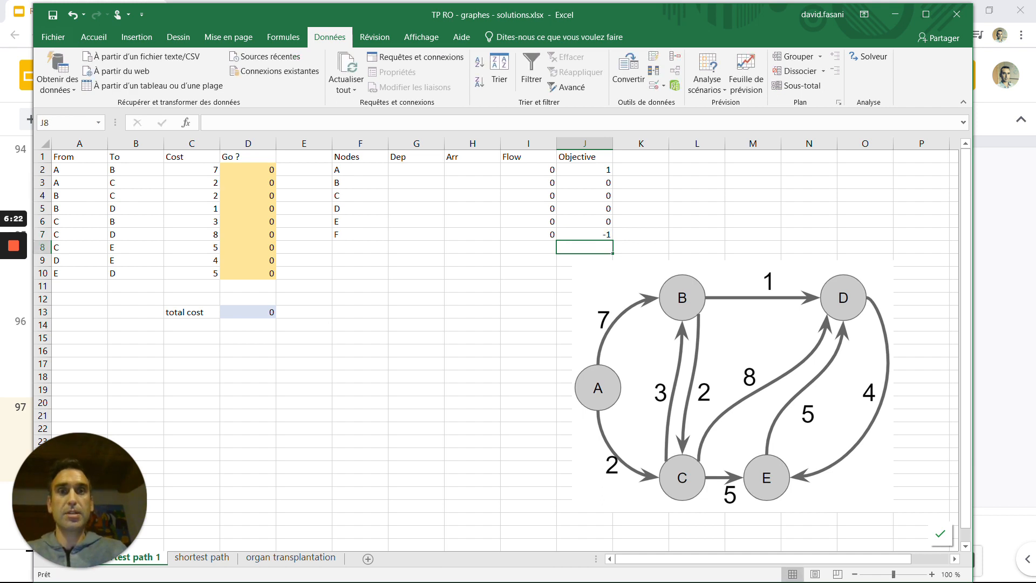
key("Up")
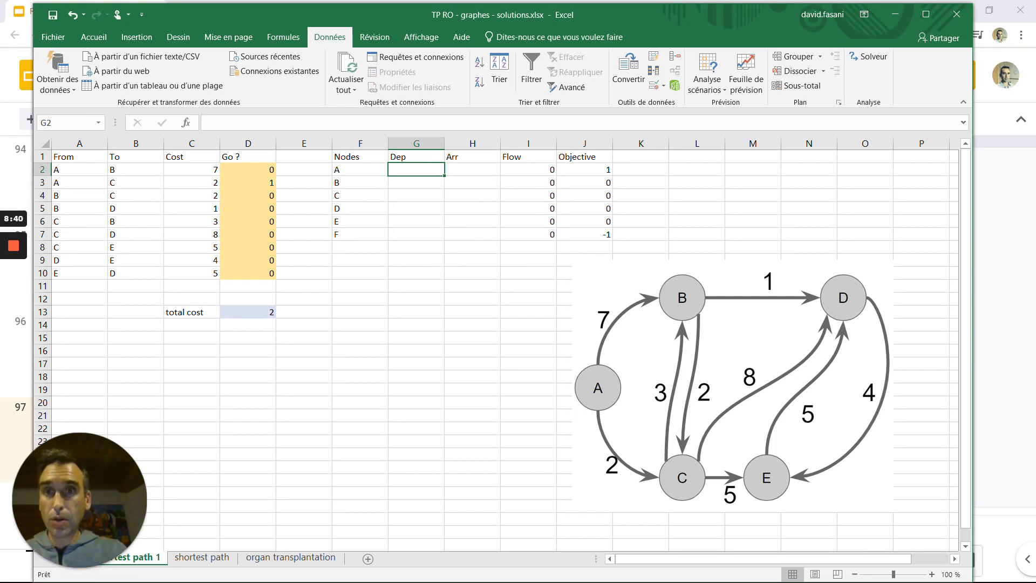
Compute node A's departures in G2 with the formula =SOMME.SI($A$2:$A$10;F2;D2:D10)
left_click(268, 172)
left_click(261, 193)
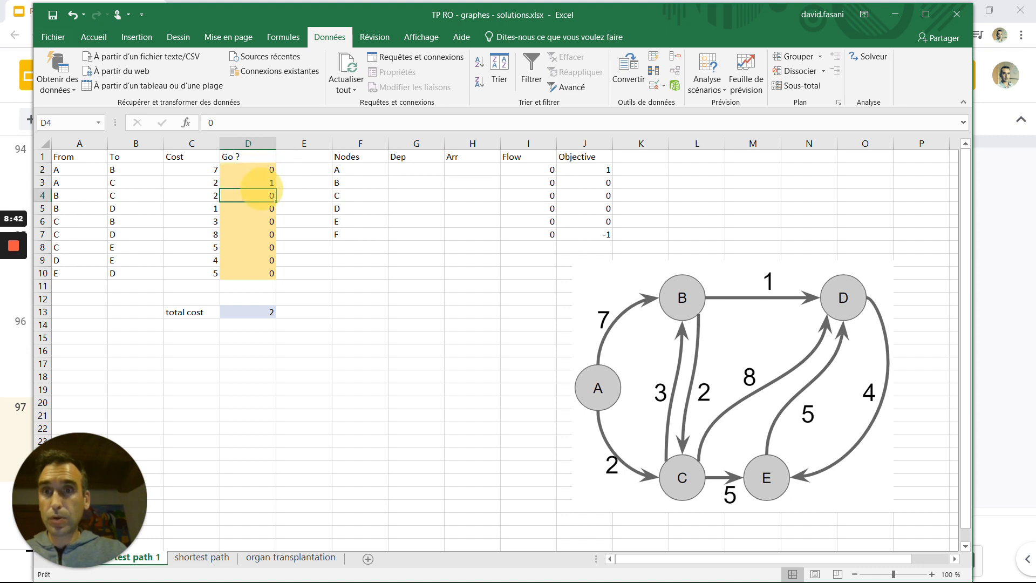
left_click(267, 185)
left_click(386, 170)
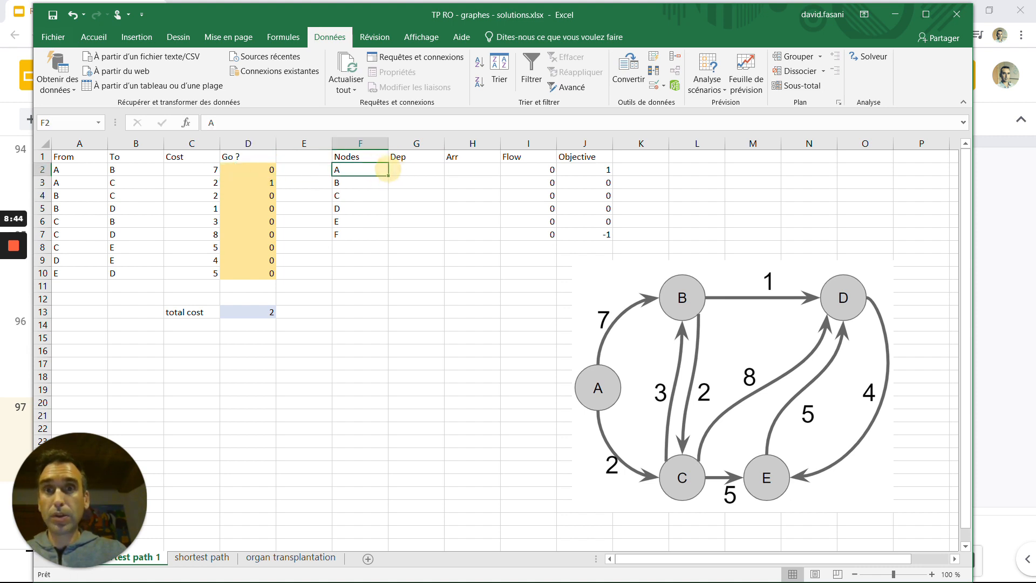
left_click(394, 170)
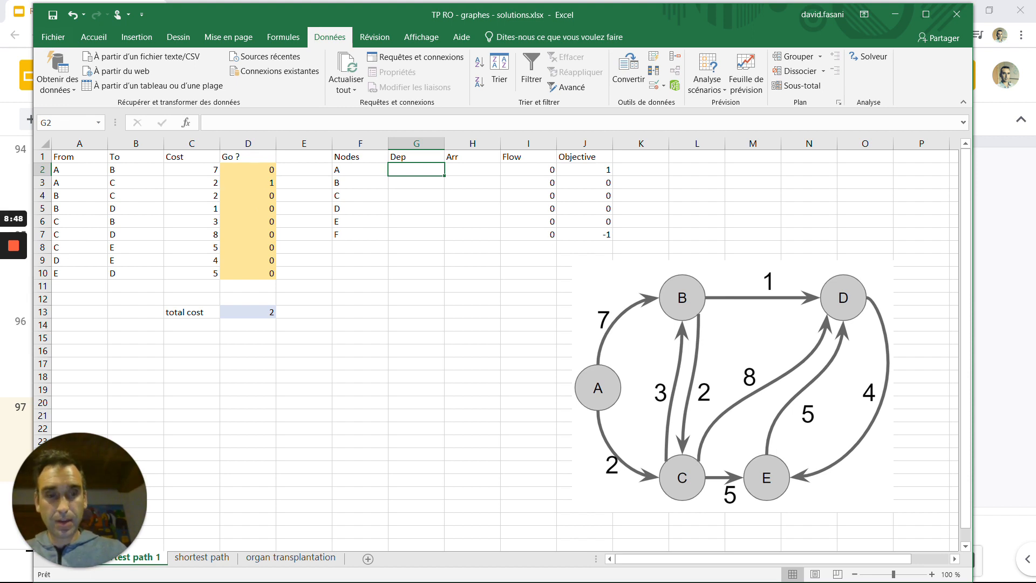
type("=som")
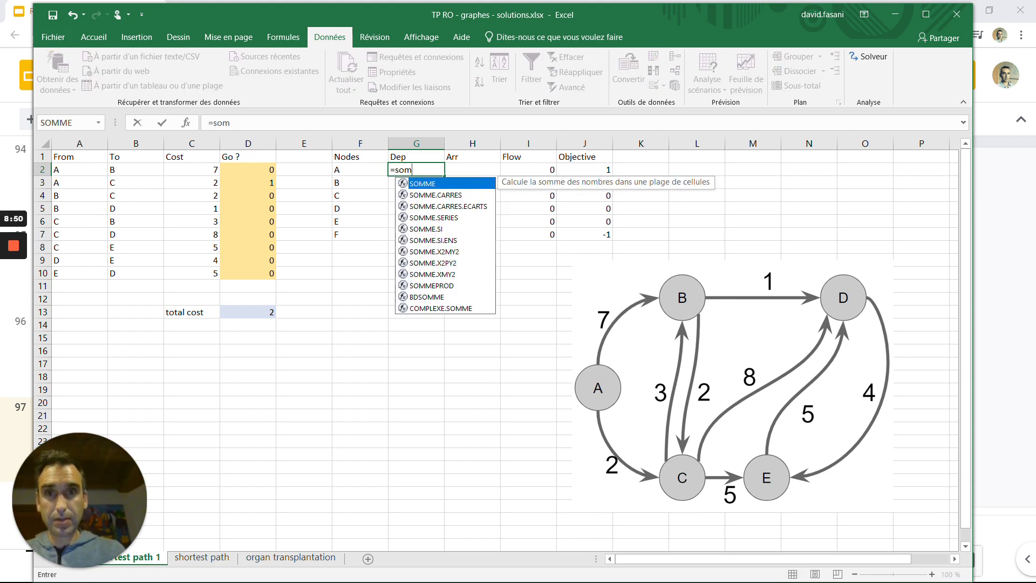
type("me.si")
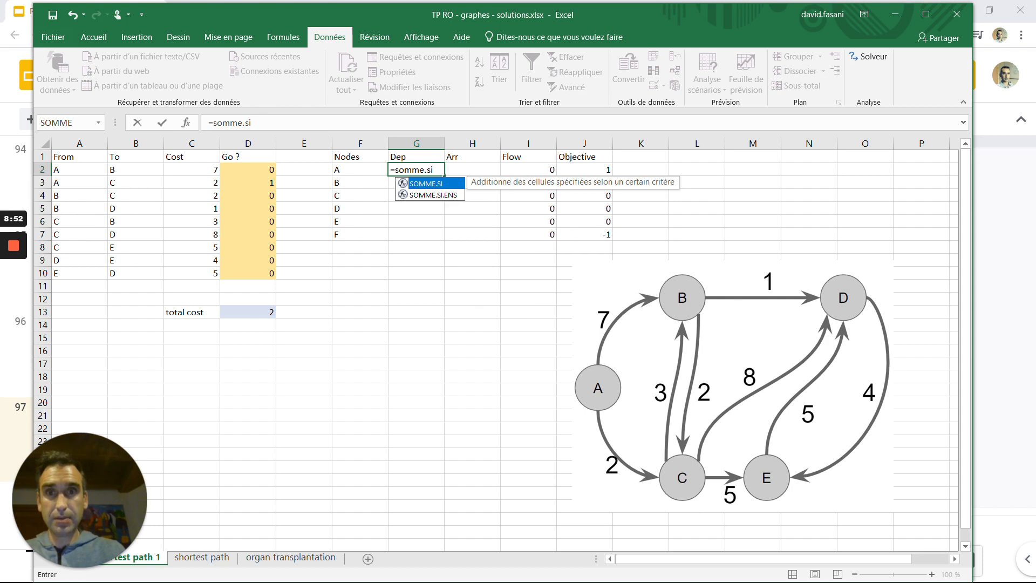
type("(")
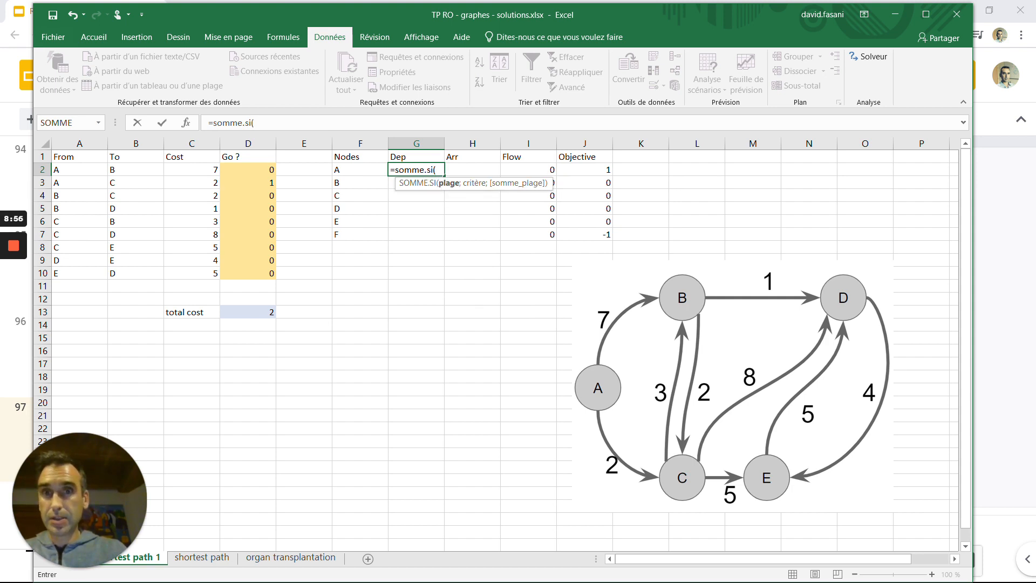
left_click_drag(59, 169, 56, 274)
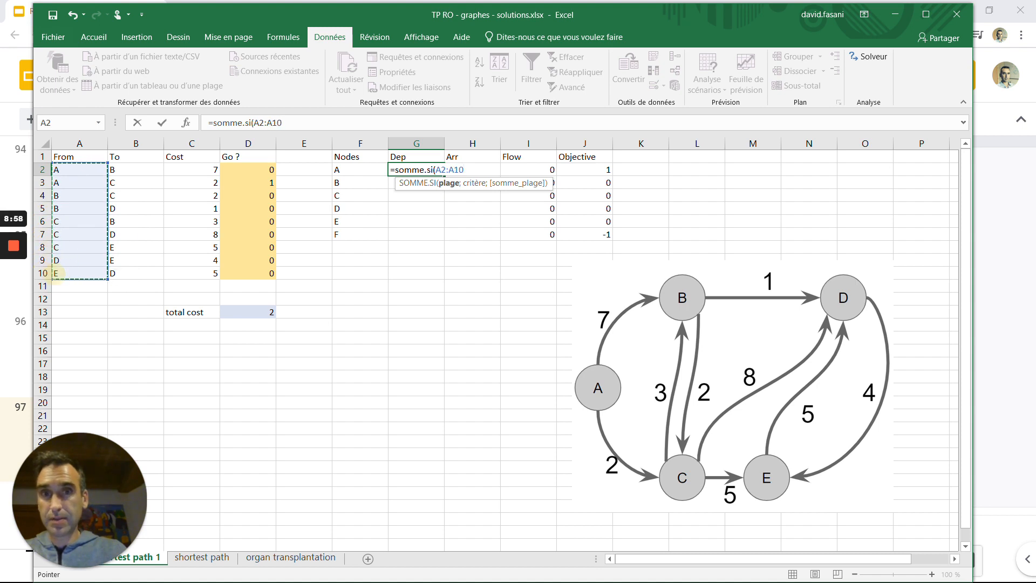
key("F4")
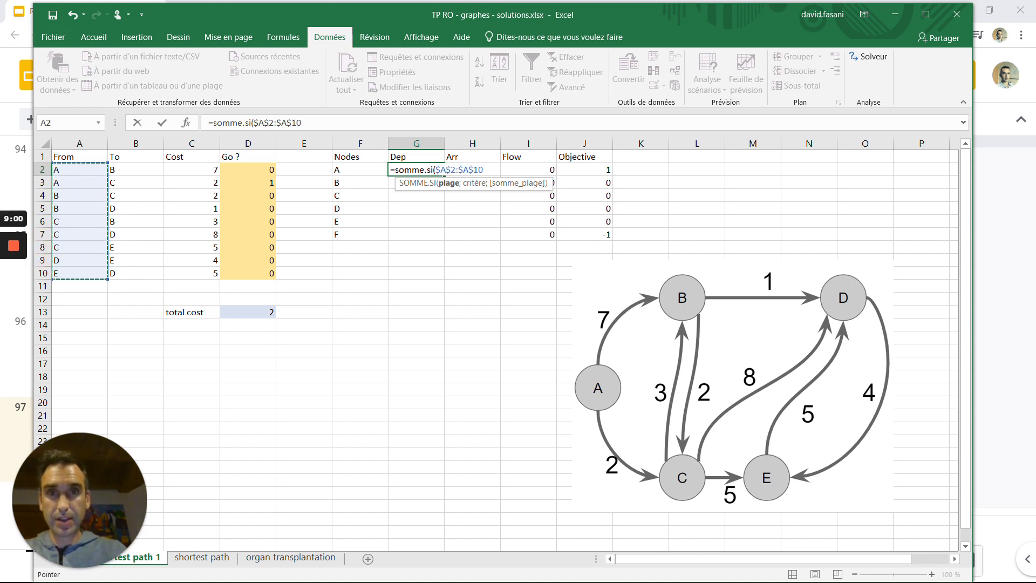
type(";")
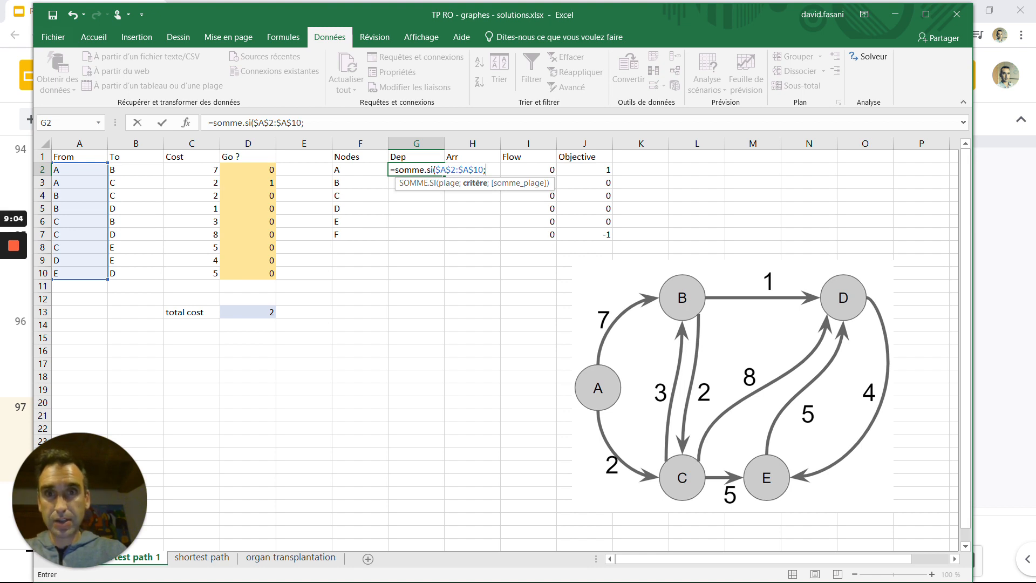
left_click(340, 172)
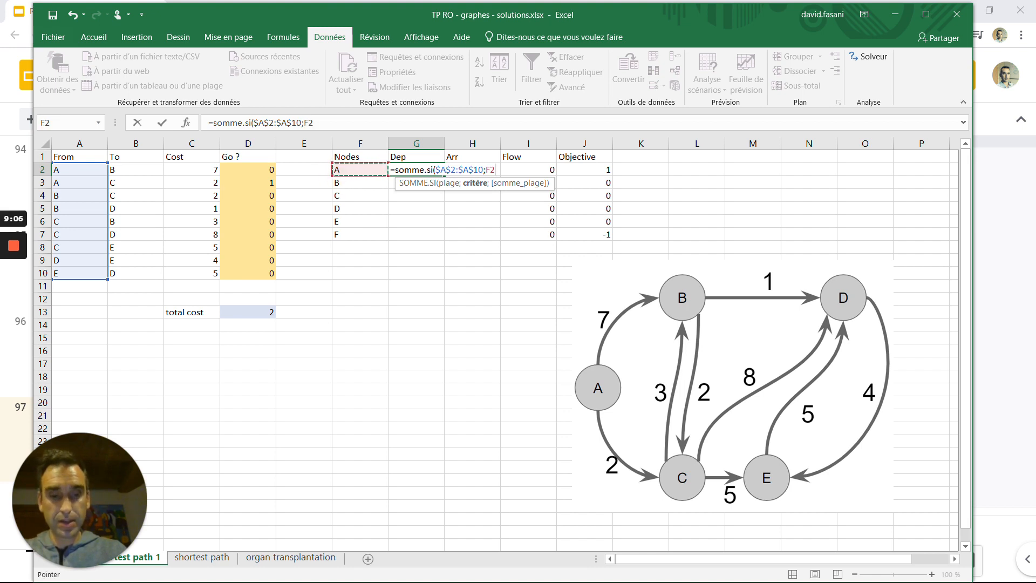
type(";")
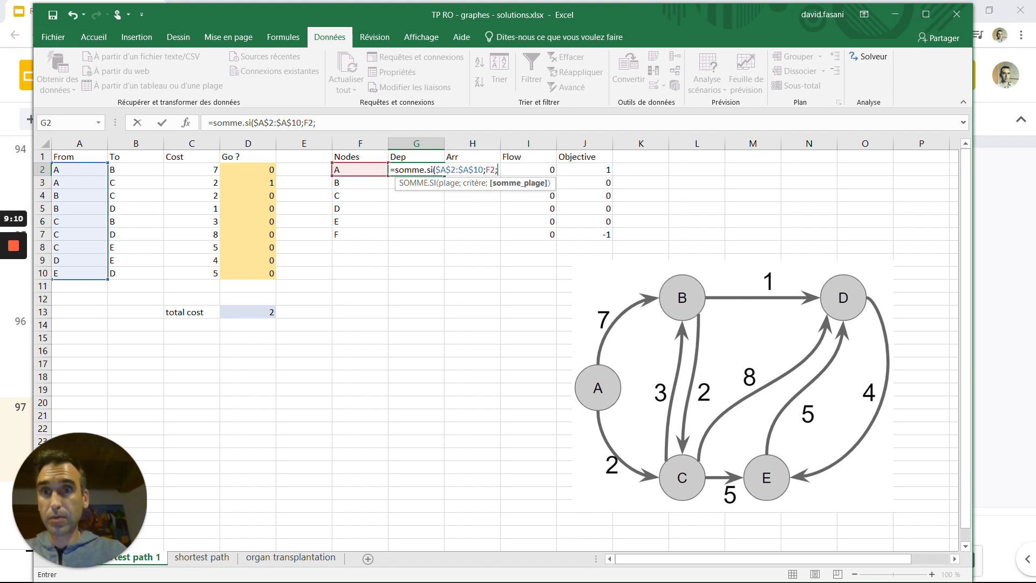
left_click_drag(249, 169, 250, 273)
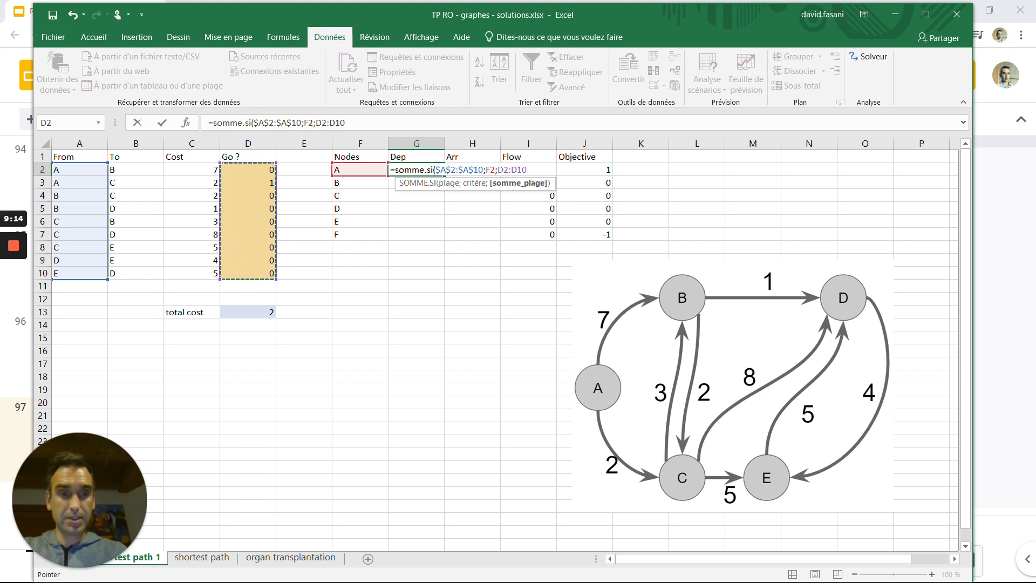
type(")")
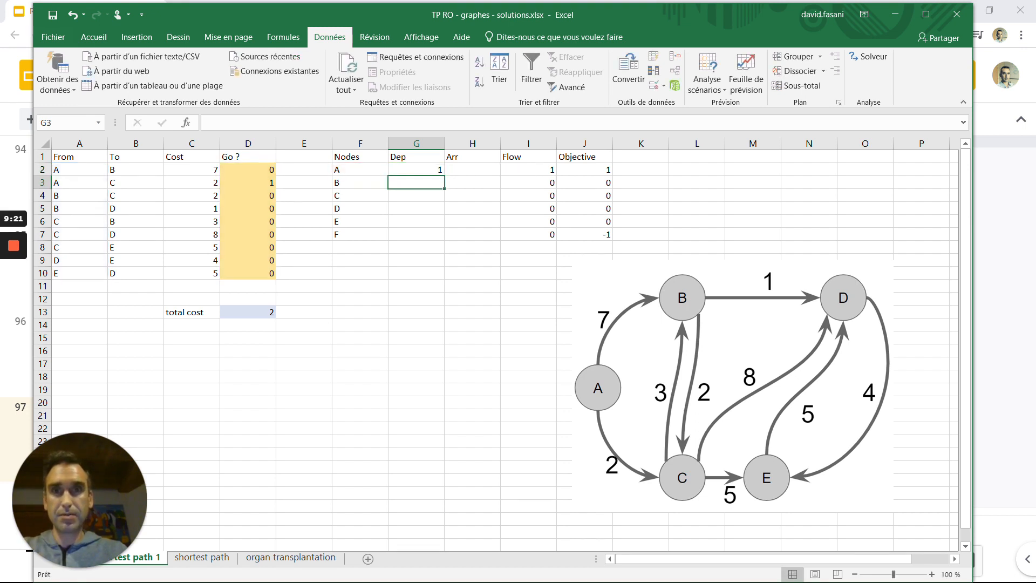
Make the sum range in G2 absolute as $D$2:$D$10 and copy the formula down to G7
double_click(504, 169)
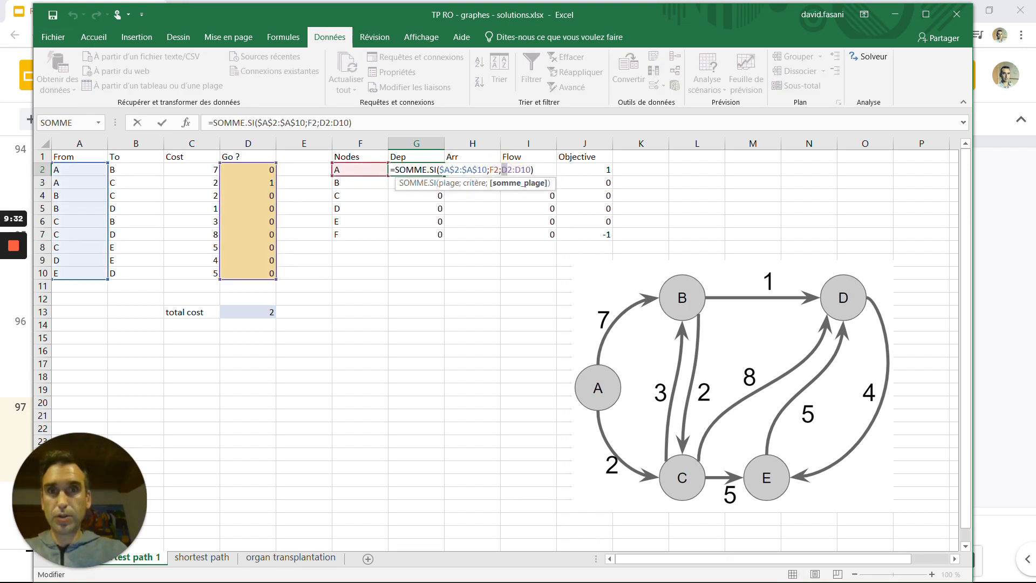
key("F4")
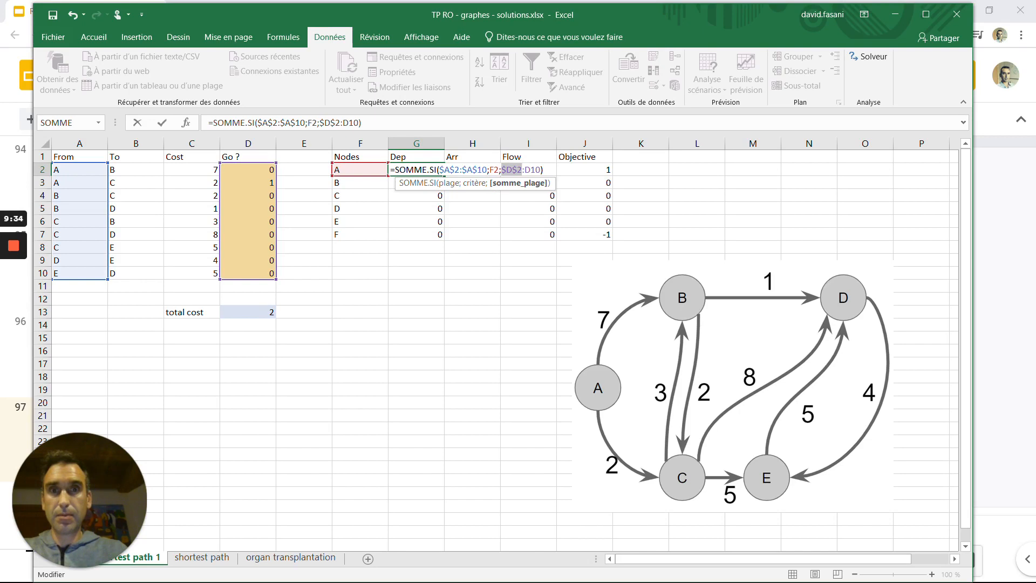
key("Right")
key("Right")
key("F4")
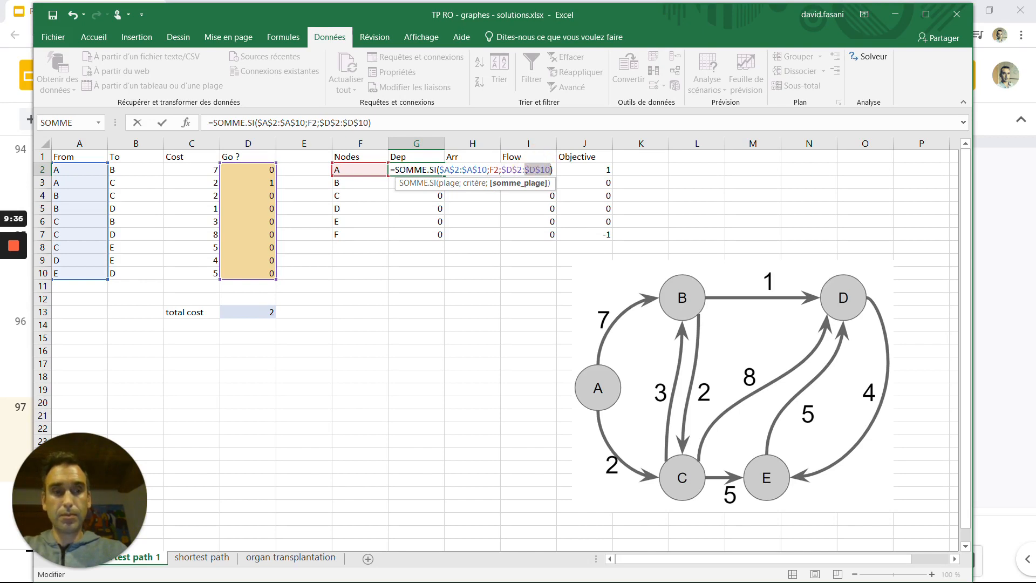
key("Return")
left_click(434, 171)
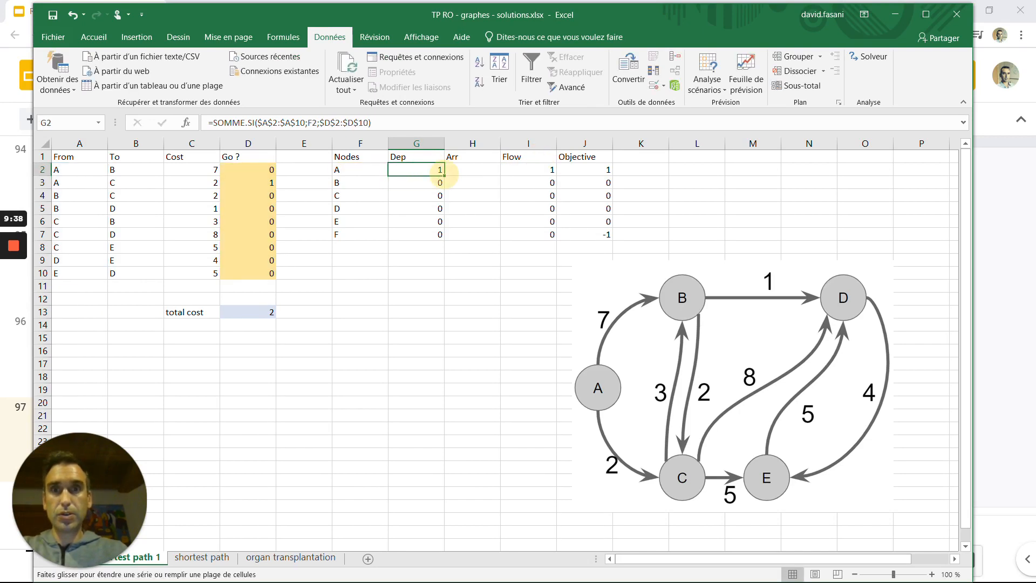
left_click_drag(444, 174, 439, 238)
Examine the cell references of the copied departure formula for node D in G5
left_click(438, 210)
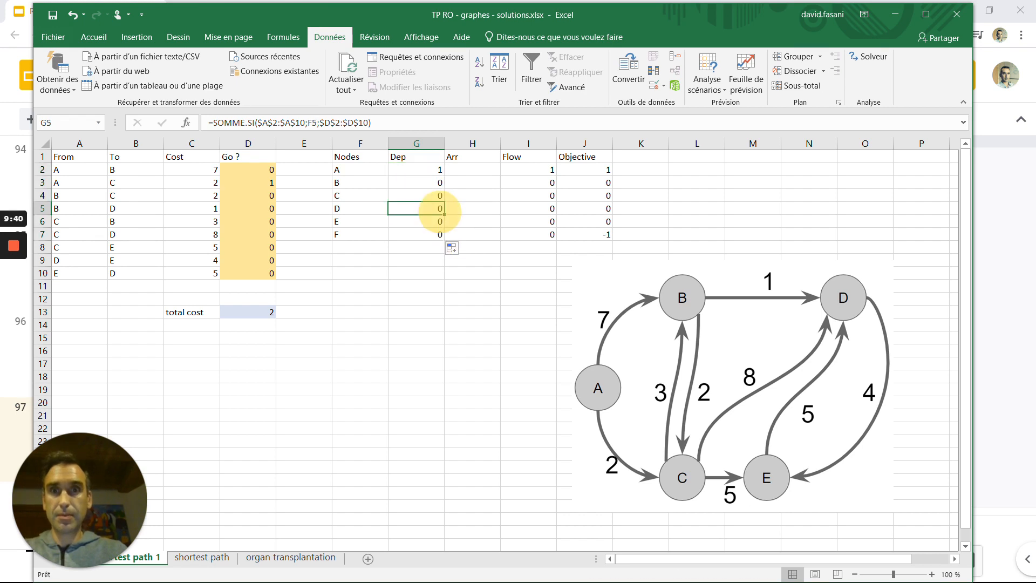
key("F2")
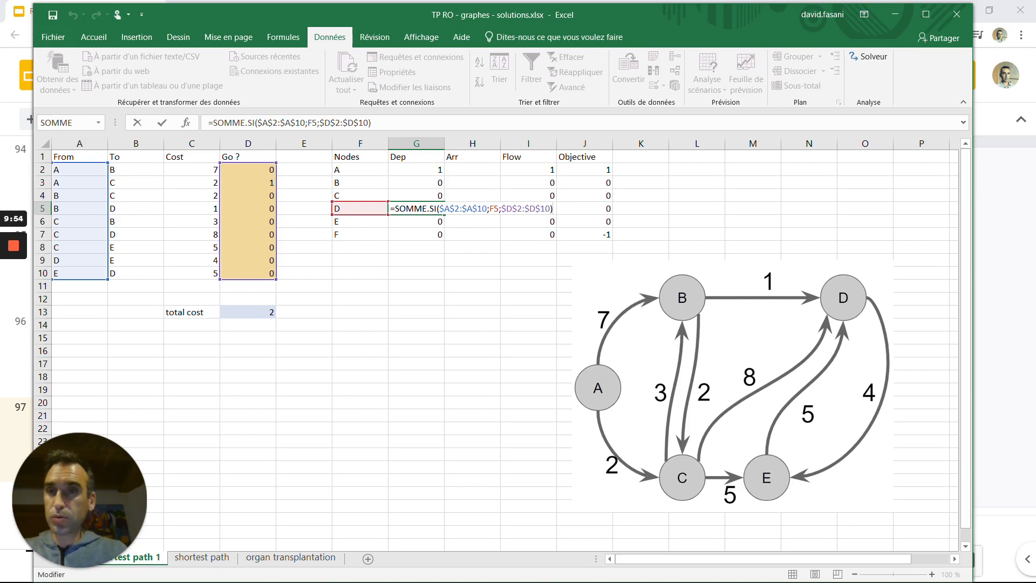
key("ctrl+Return")
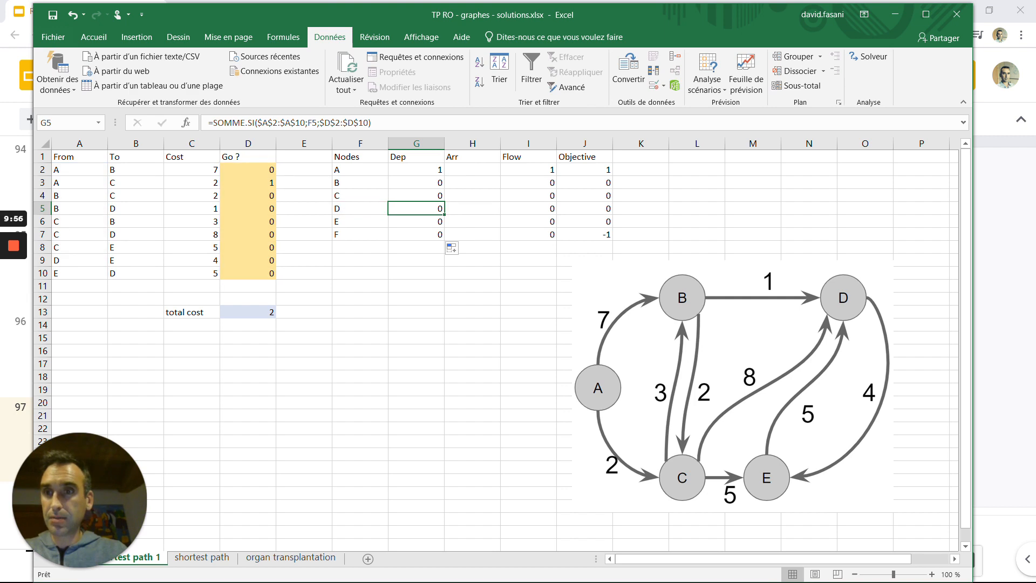
Set the D-to-E edge decision in D9 to 1 and check node D's departures in G5
left_click(249, 261)
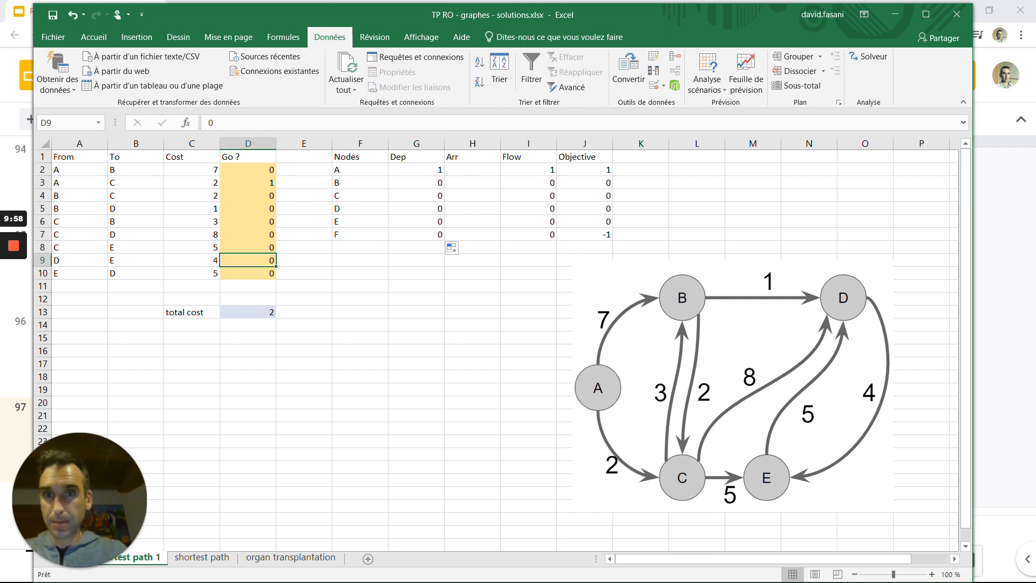
type("1")
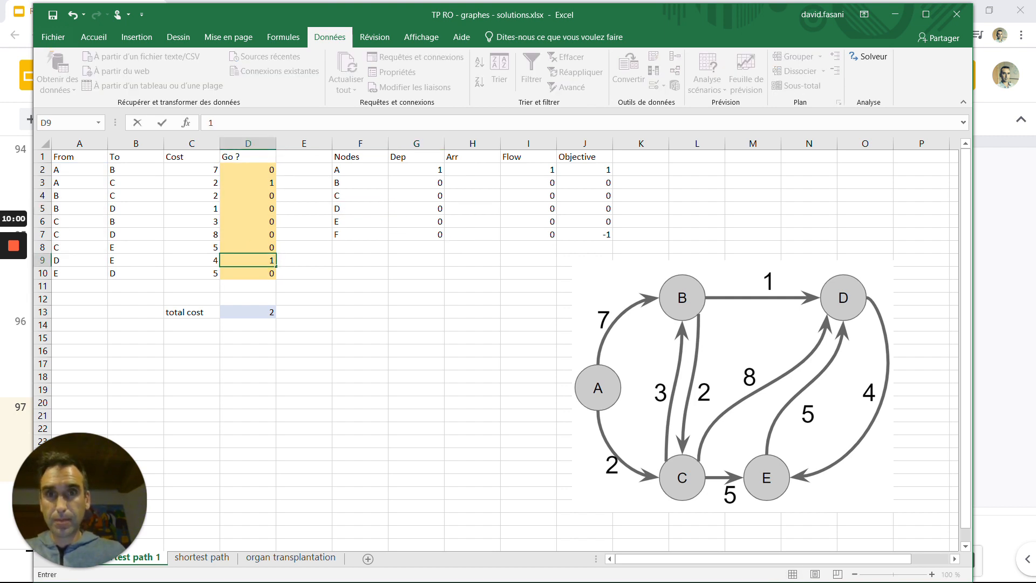
key("Tab")
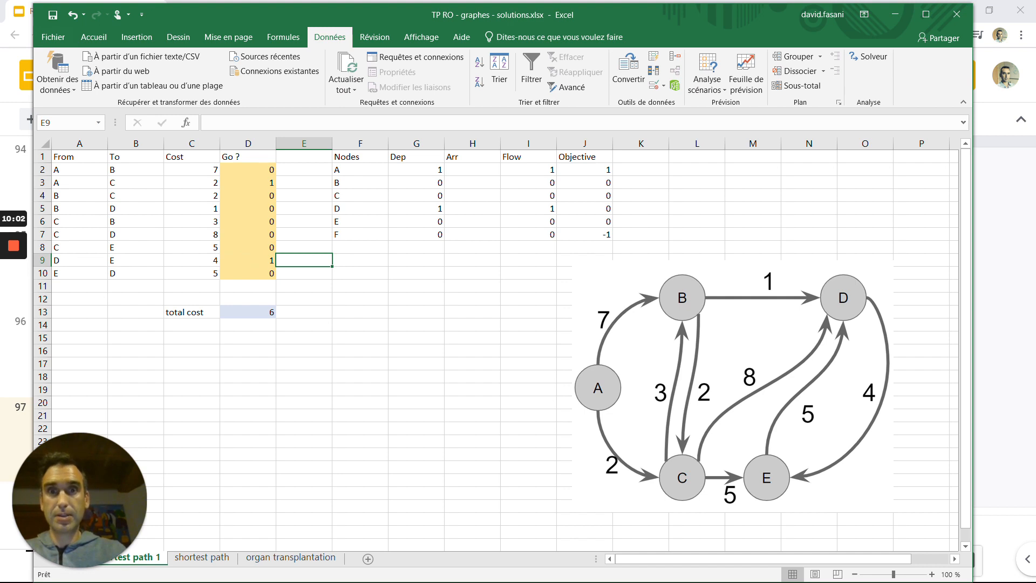
left_click(412, 208)
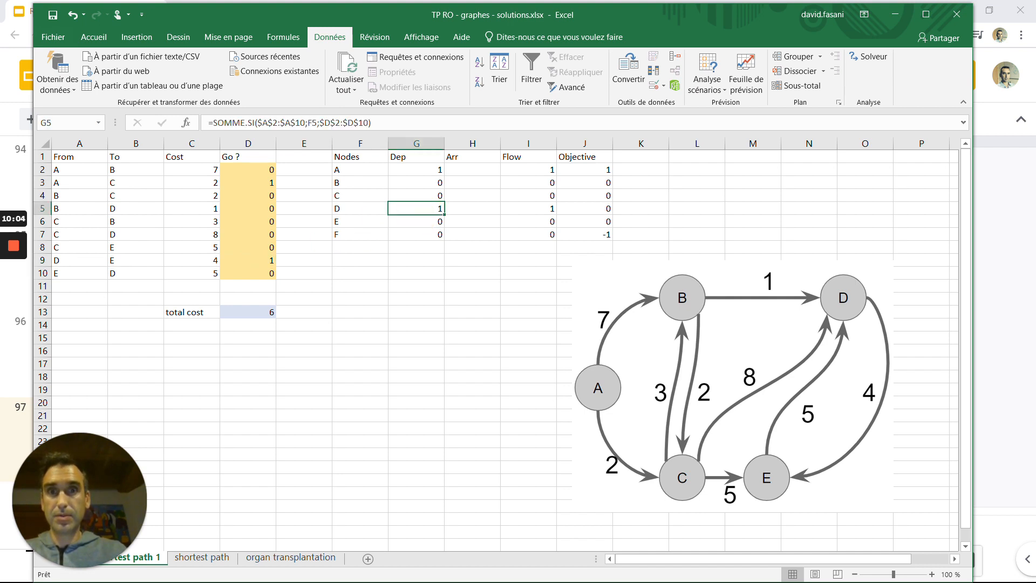
left_click(463, 170)
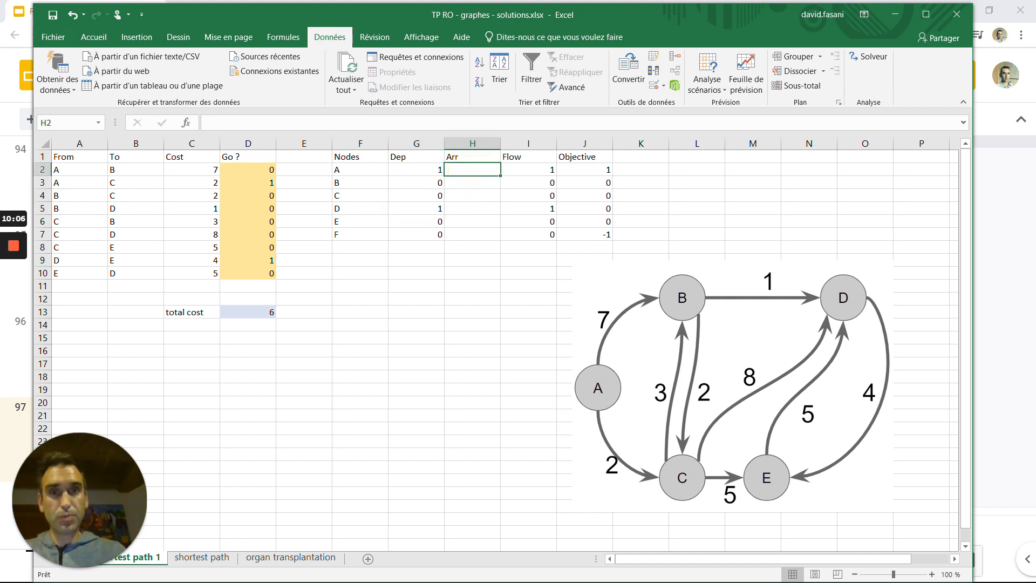
Compute node A's arrivals in H2 with the formula =SOMME.SI($B$2:$B$10;F2;$D$2:$D$10)
type("=somme.")
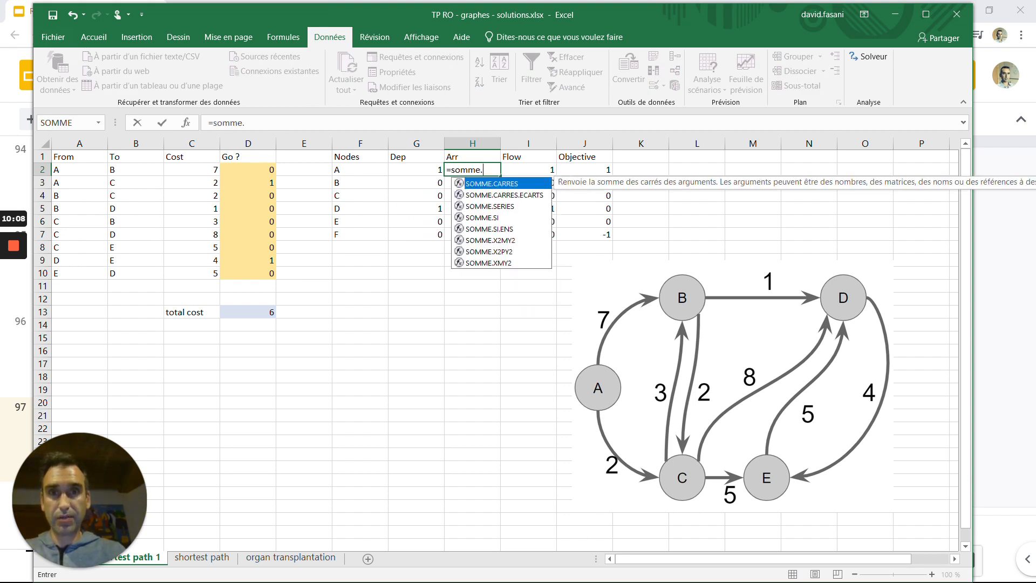
type("si(")
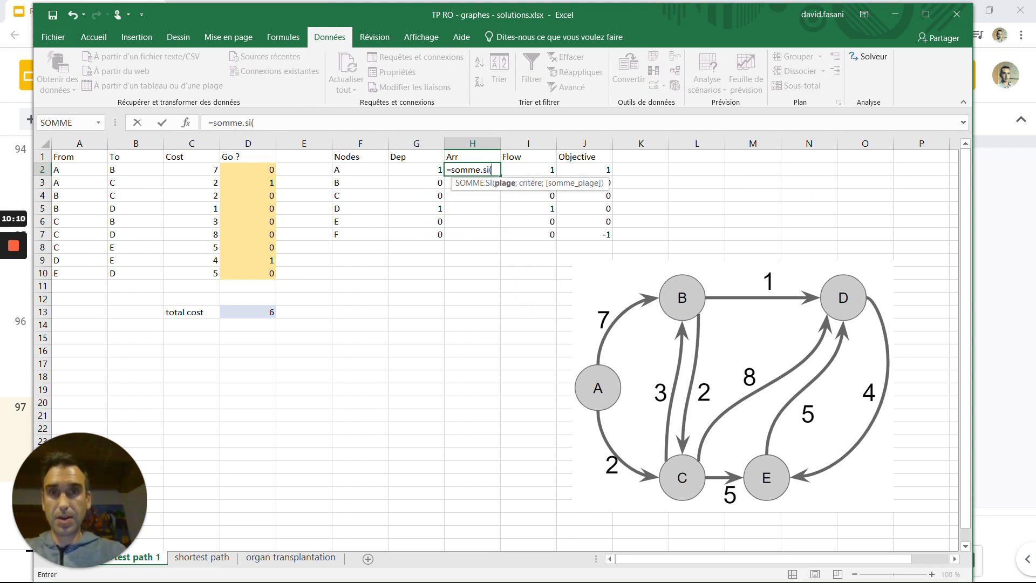
left_click_drag(135, 170, 113, 273)
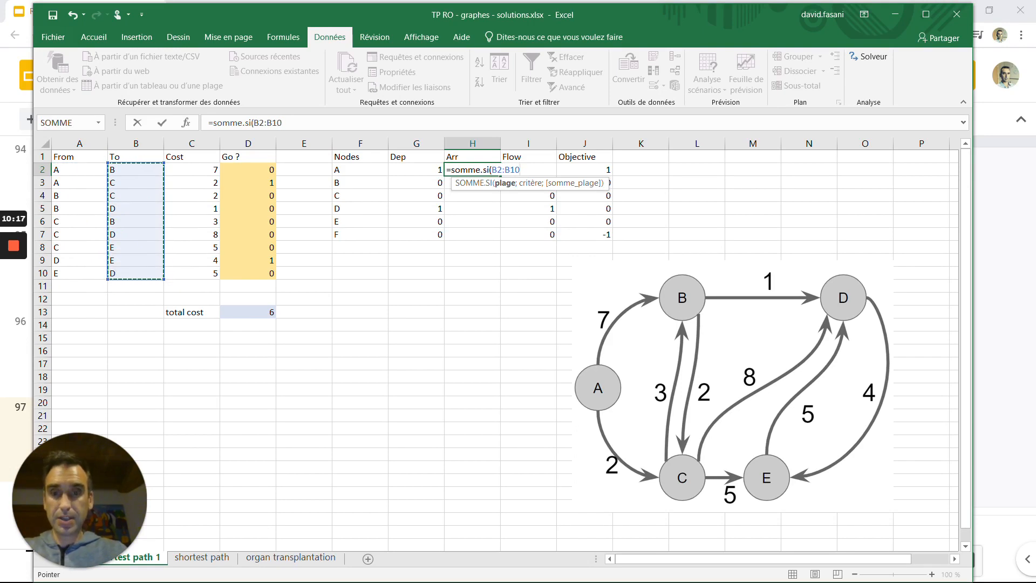
key("F4")
type(";")
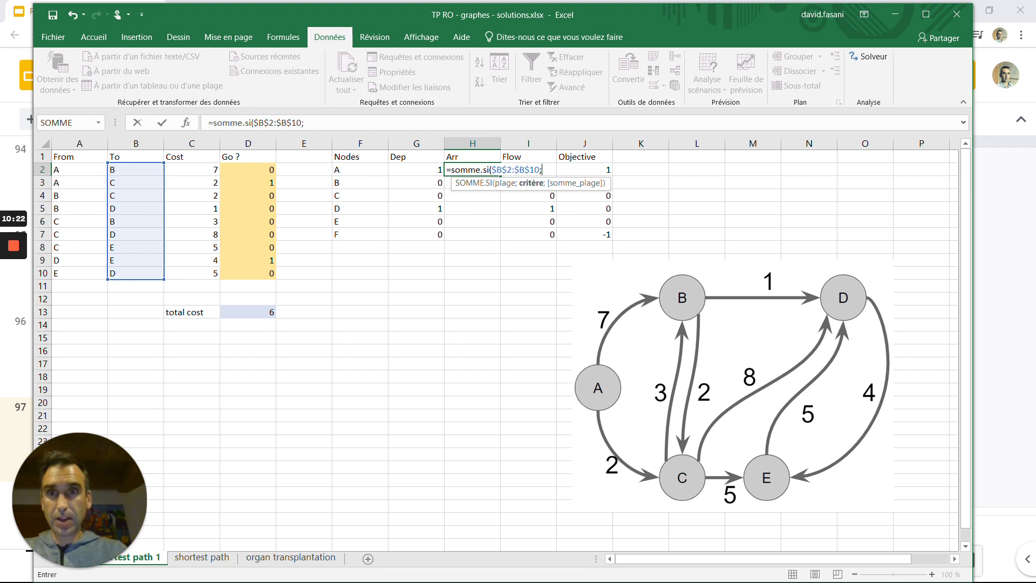
left_click(340, 170)
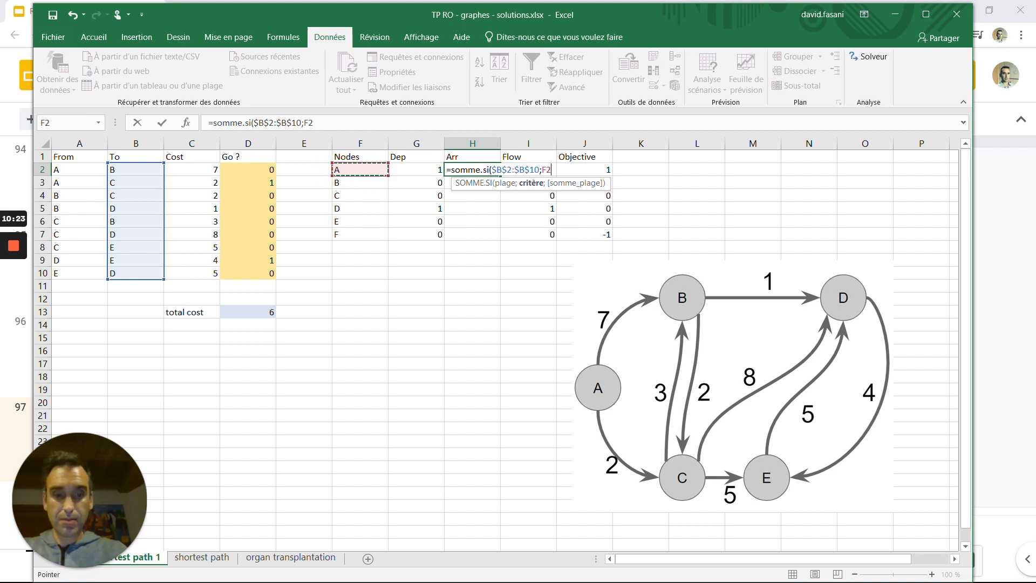
type(";")
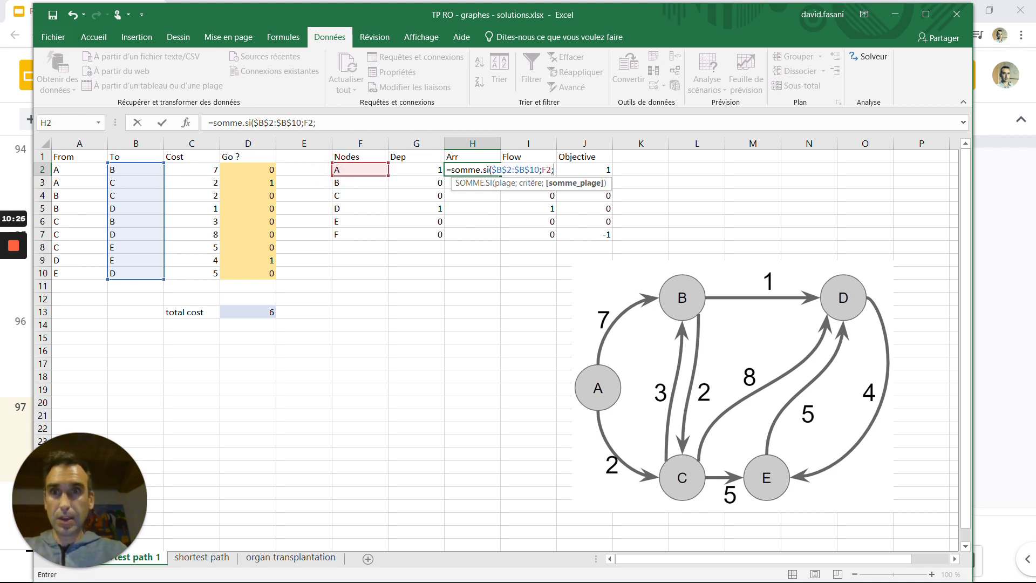
left_click_drag(248, 170, 248, 273)
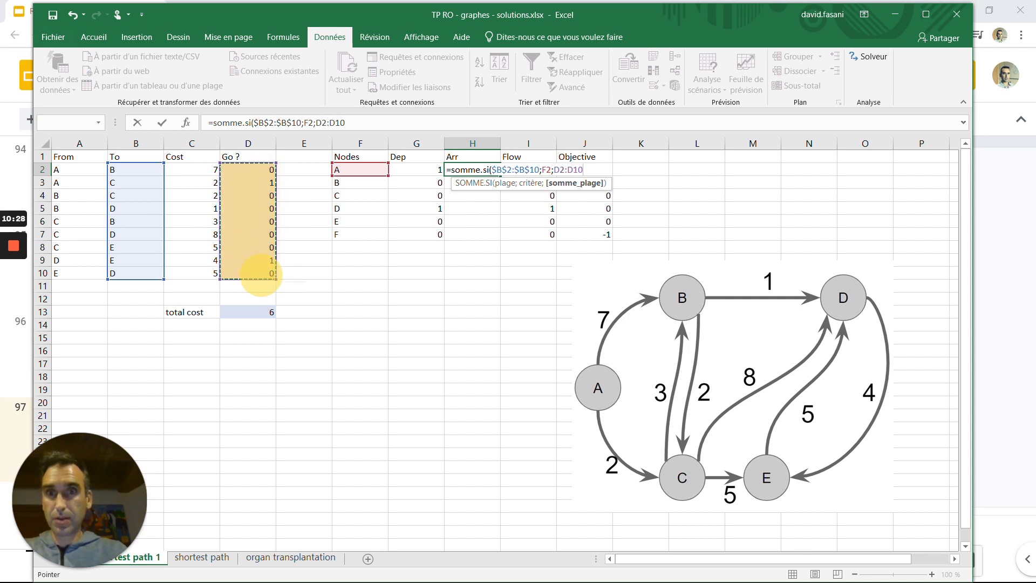
key("F4")
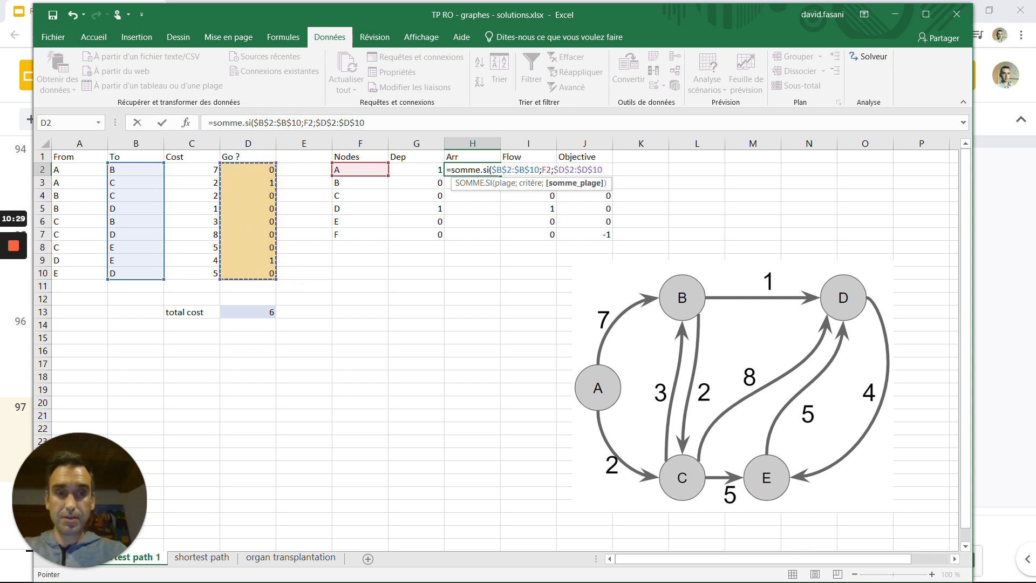
key("Return")
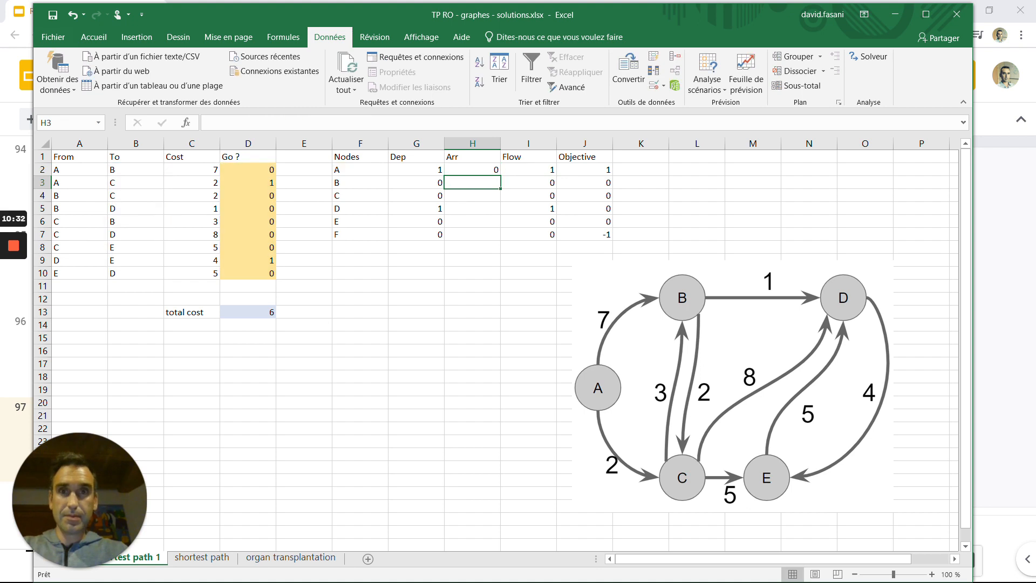
Copy the arrivals formula from H2 down to H7 and check departures and arrivals for nodes A, C and D
left_click(489, 171)
left_click_drag(500, 176, 486, 240)
left_click(486, 285)
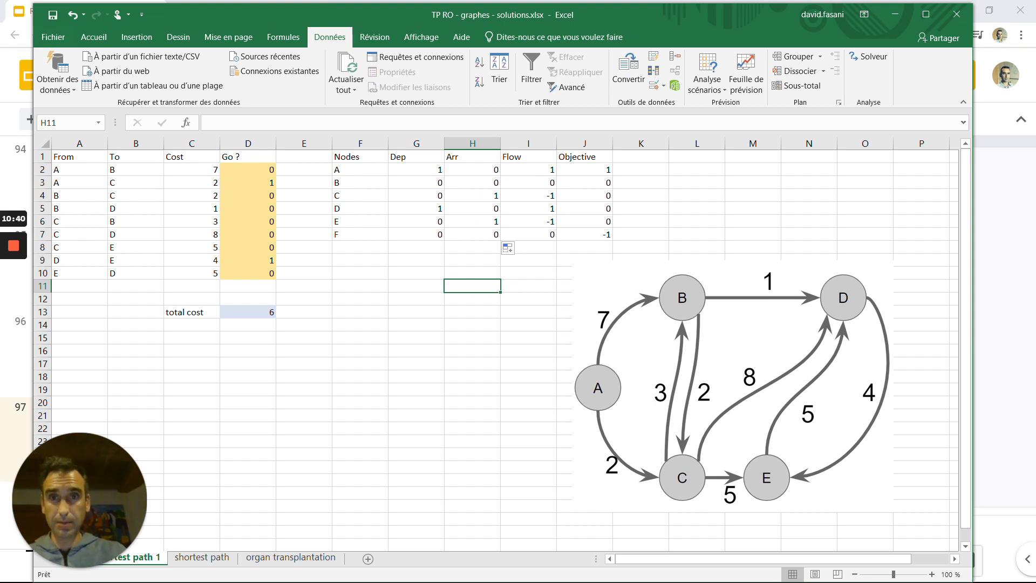
left_click(426, 169)
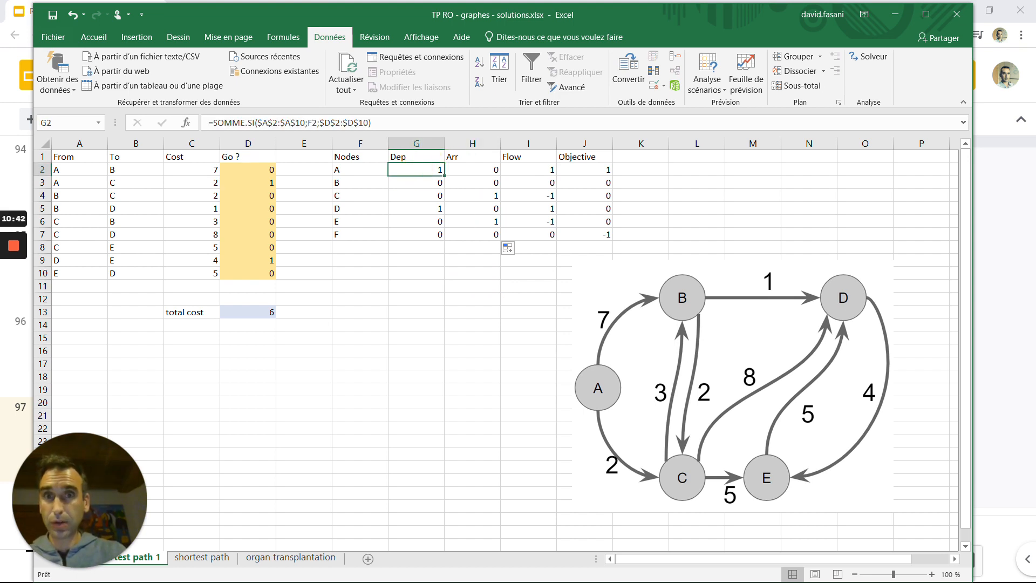
left_click(493, 199)
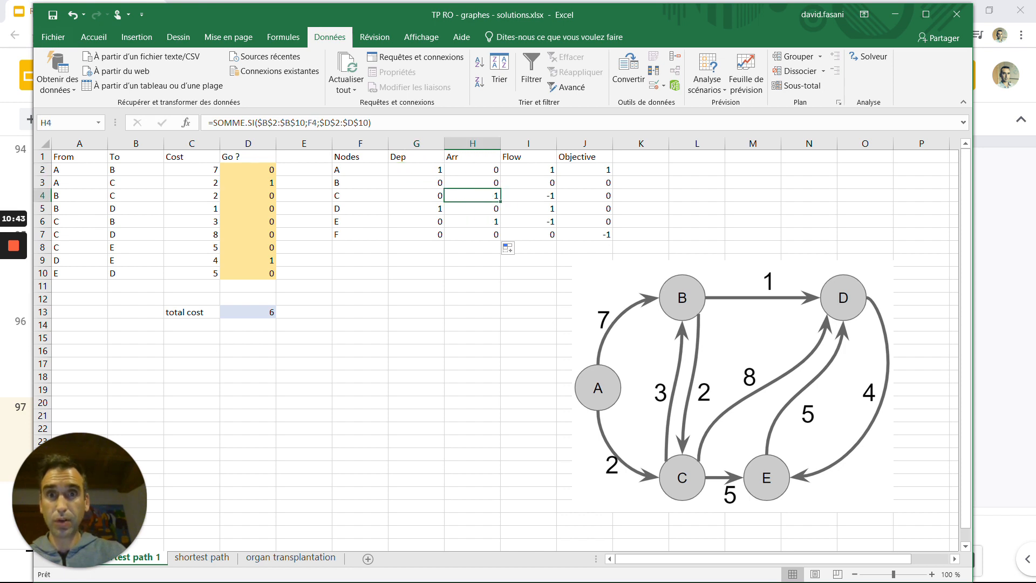
left_click(435, 210)
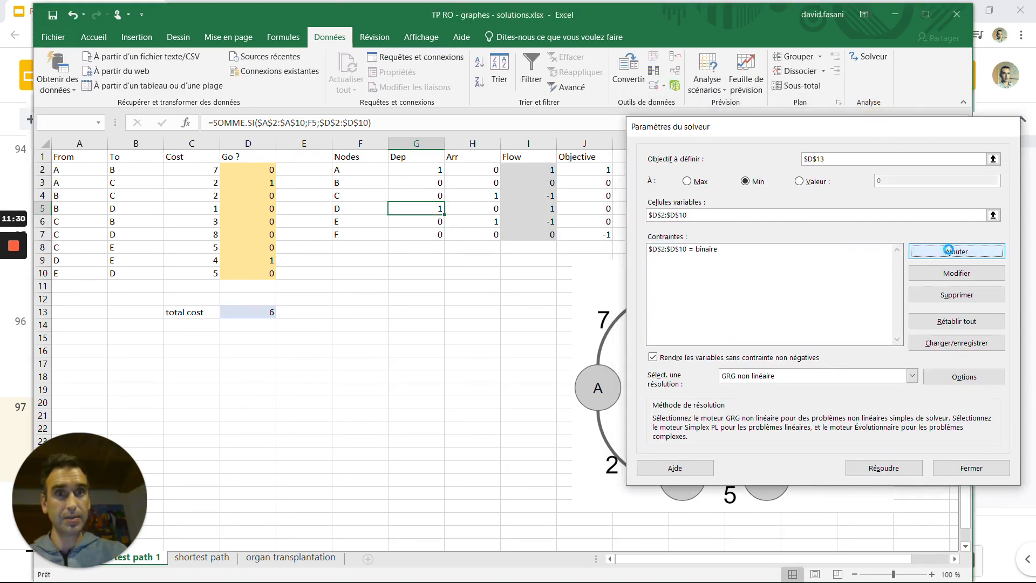
Add a Solver constraint requiring the node flows $I$2:$I$7 to equal the objectives $J$2:$J$7
left_click(952, 253)
left_click_drag(539, 170, 541, 233)
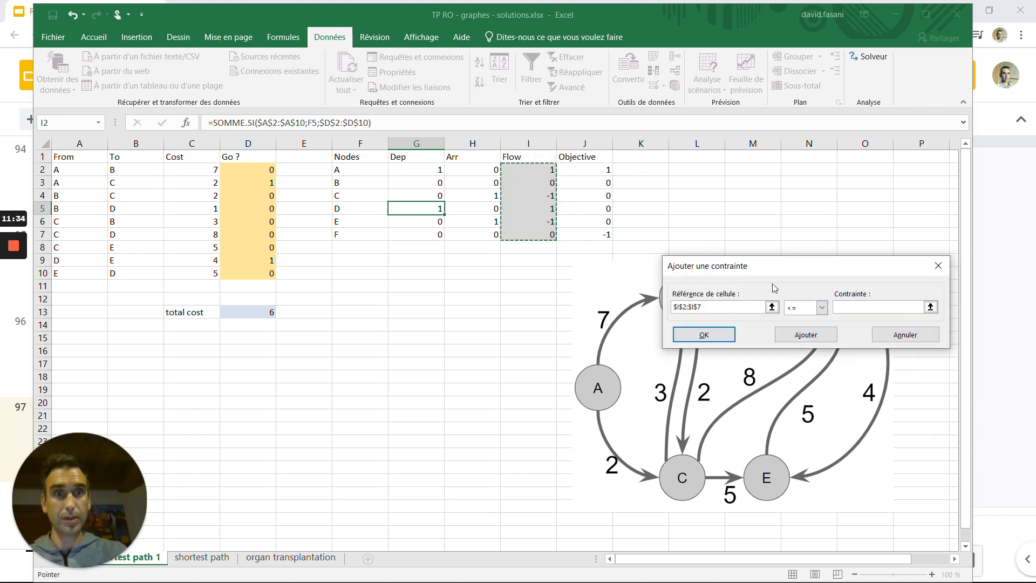
left_click(822, 307)
left_click(794, 331)
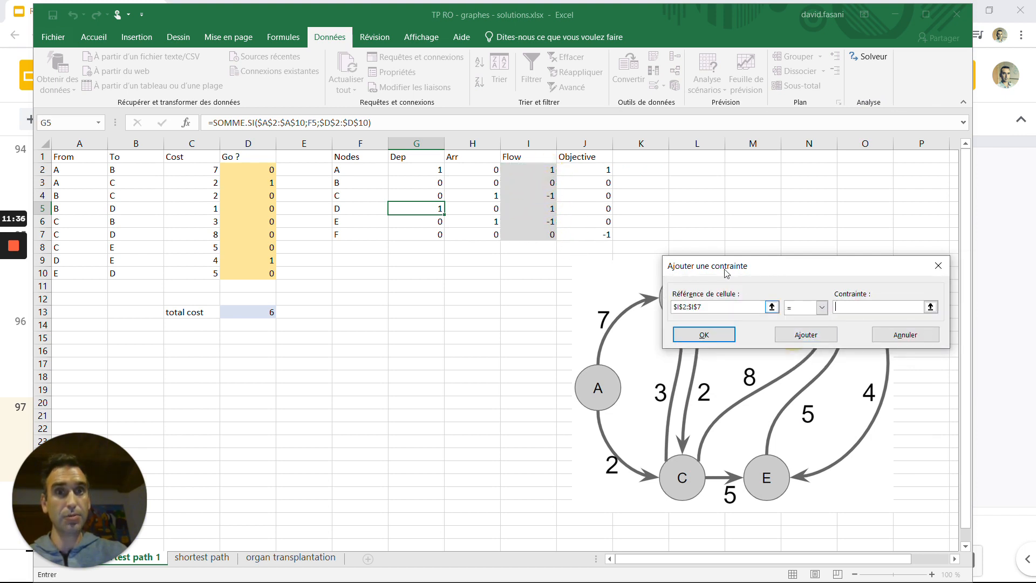
left_click(879, 307)
left_click_drag(585, 169, 598, 237)
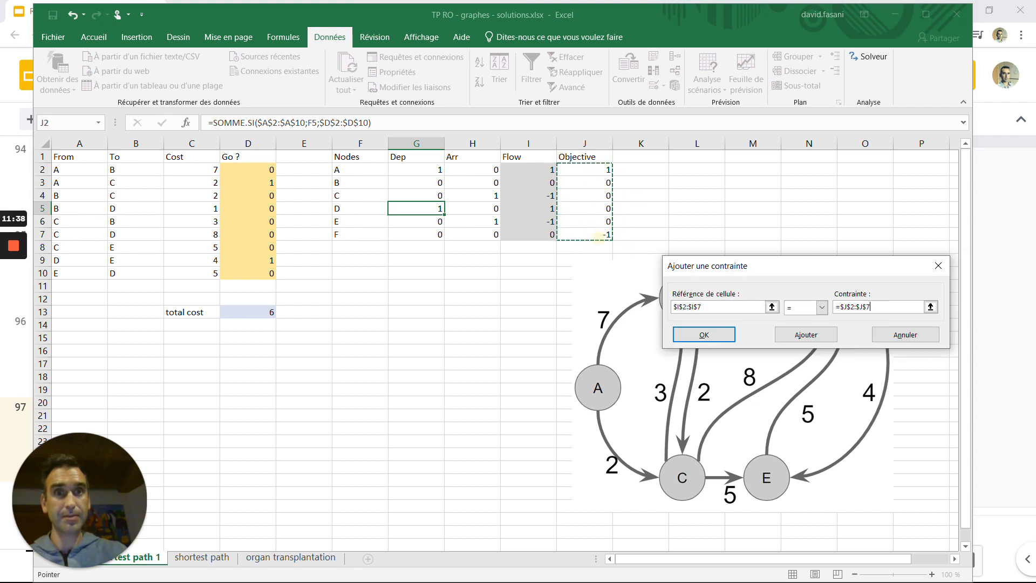
left_click(711, 333)
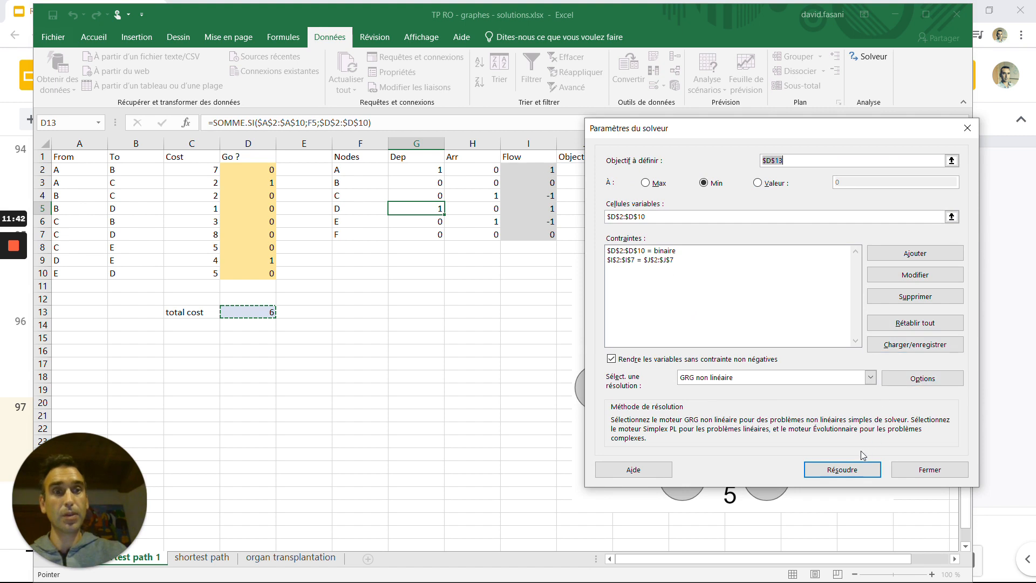
left_click_drag(733, 129, 825, 134)
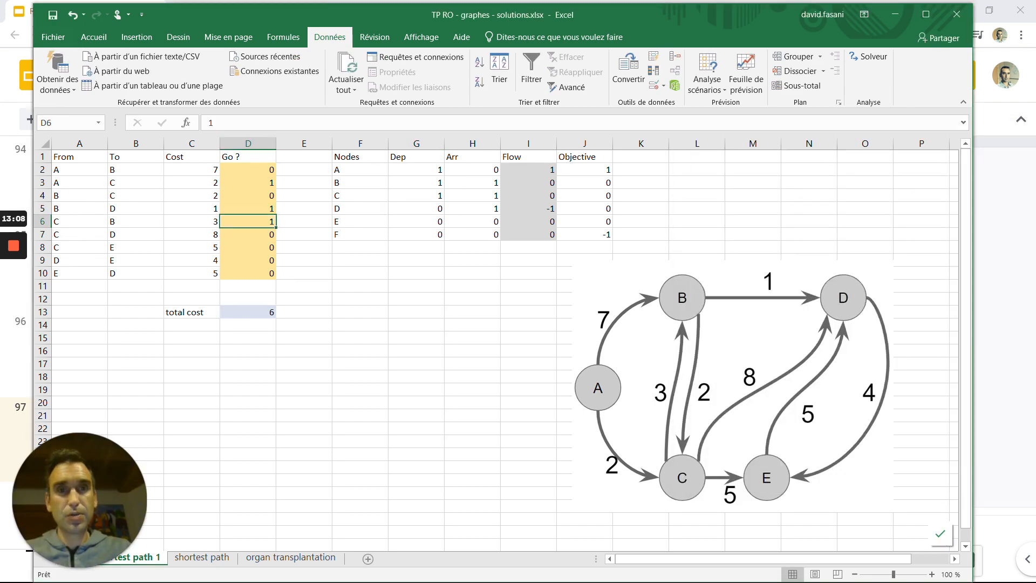
Make node D the destination by setting its objective in J5 to -1 and node F's objective in J7 to 0
left_click(348, 209)
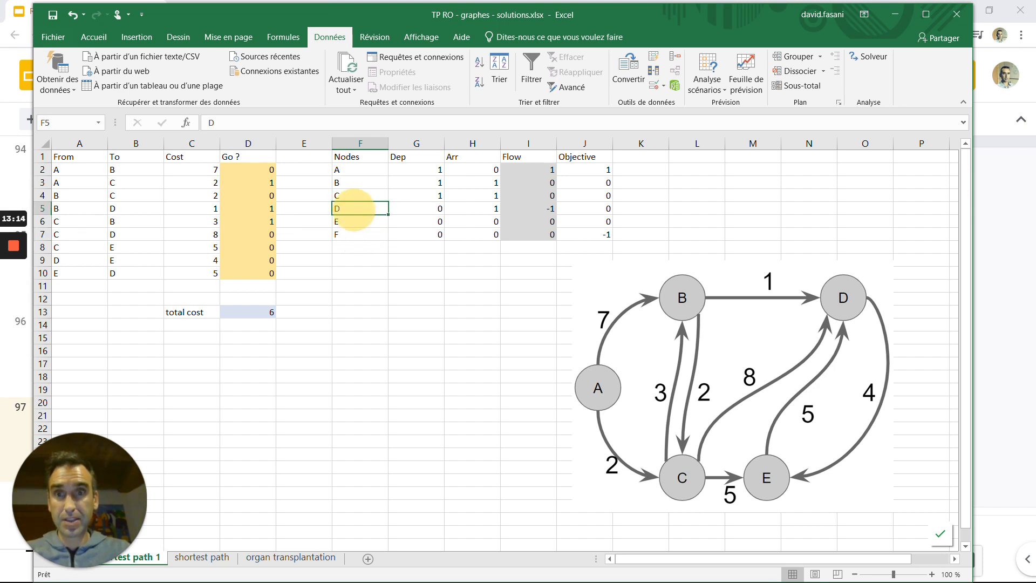
left_click(598, 234)
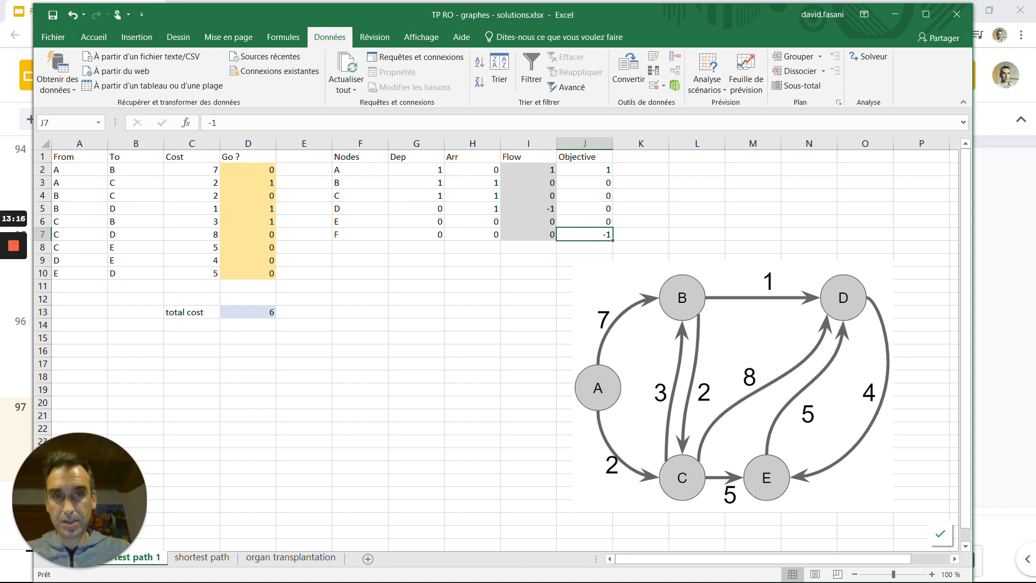
key("ctrl+c")
left_click(599, 209)
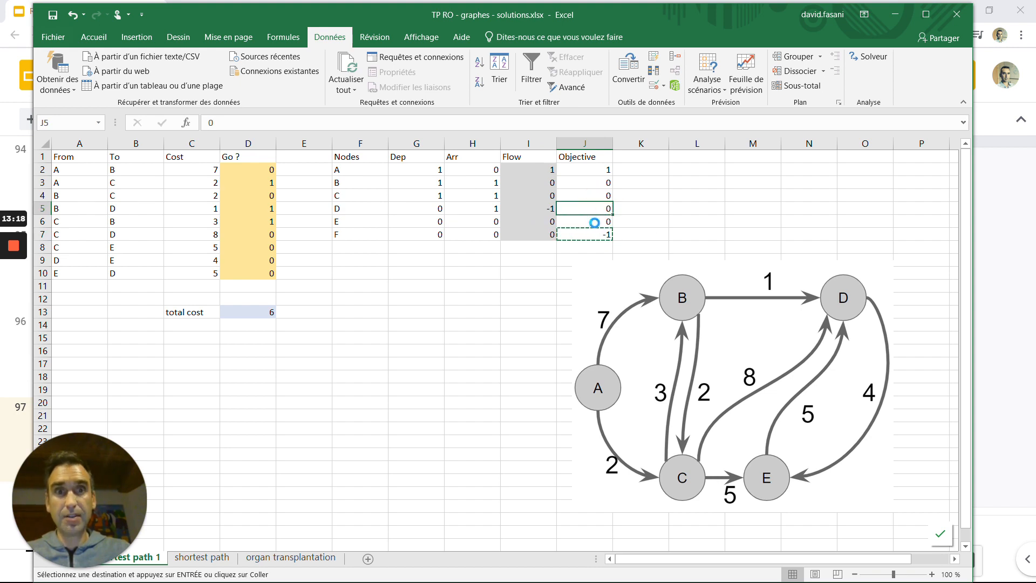
key("ctrl+v")
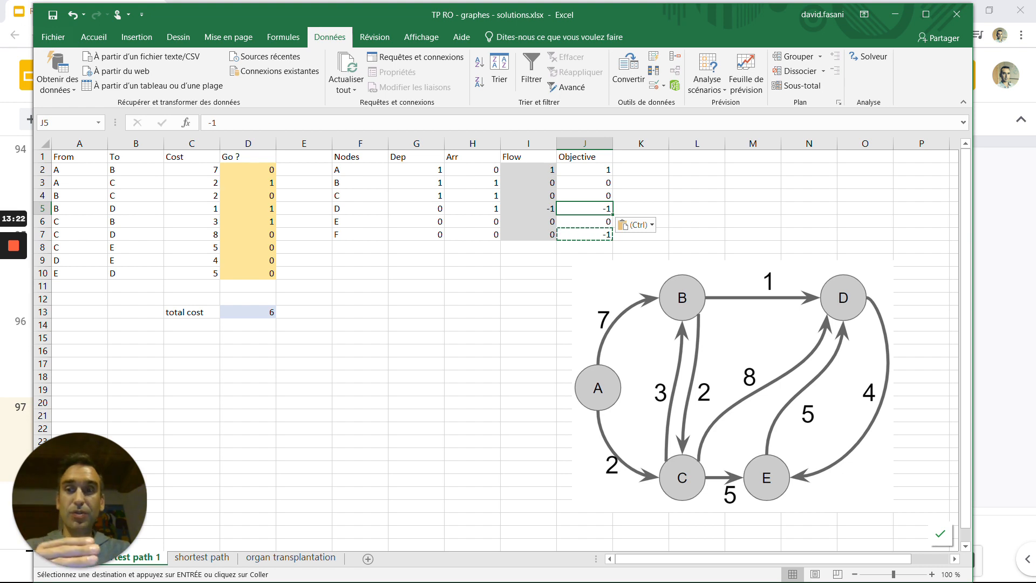
left_click(603, 222)
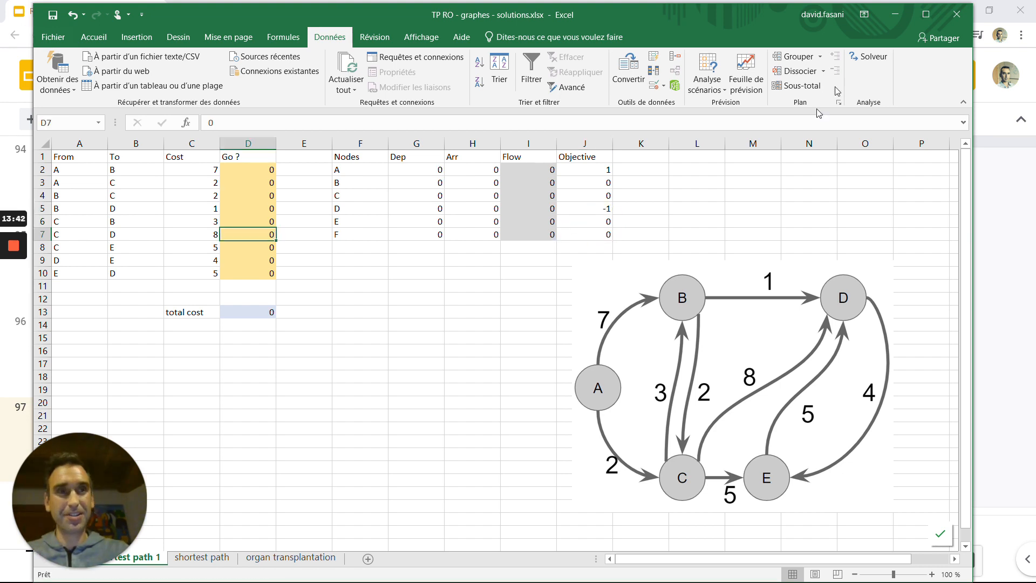
Solve the shortest-path model to node D with Solver and check the A-to-C and C-to-B edge decisions
left_click(867, 56)
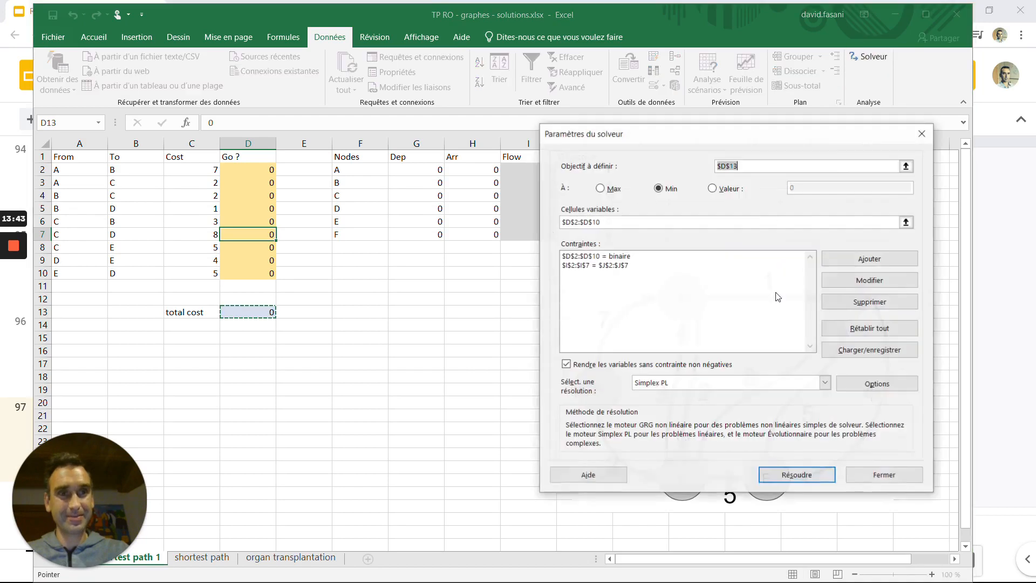
left_click(798, 475)
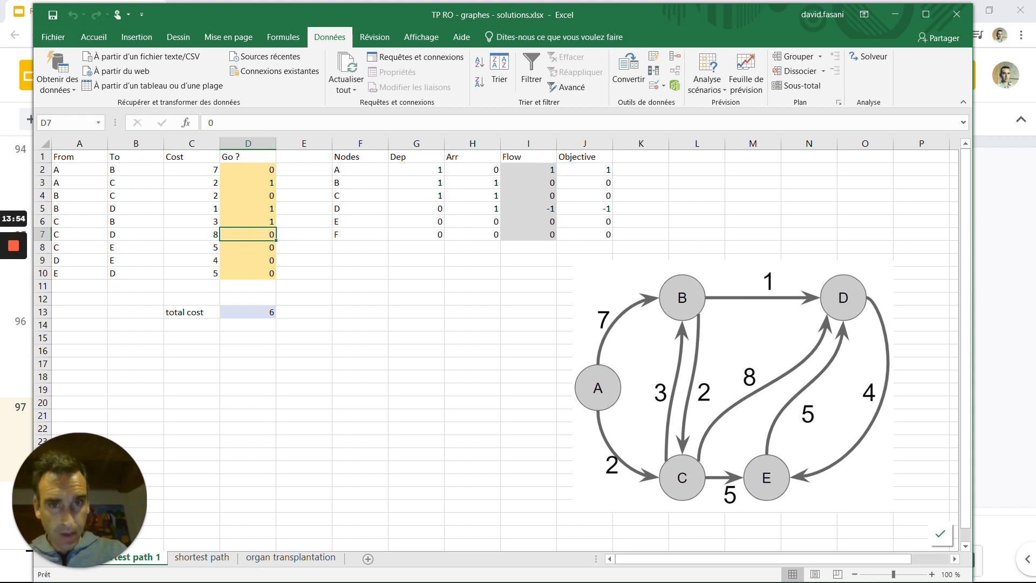
left_click(348, 169)
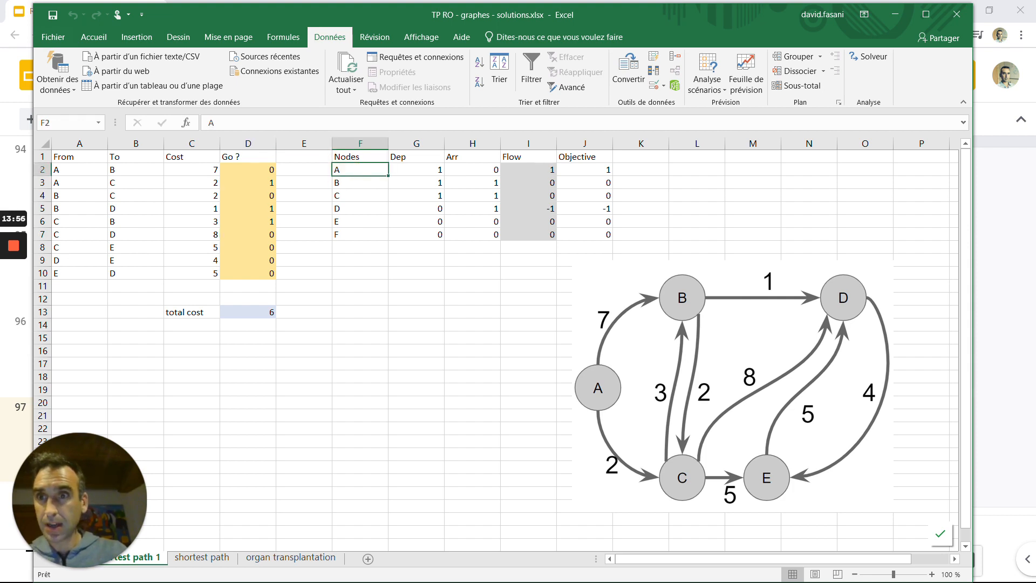
left_click(71, 182)
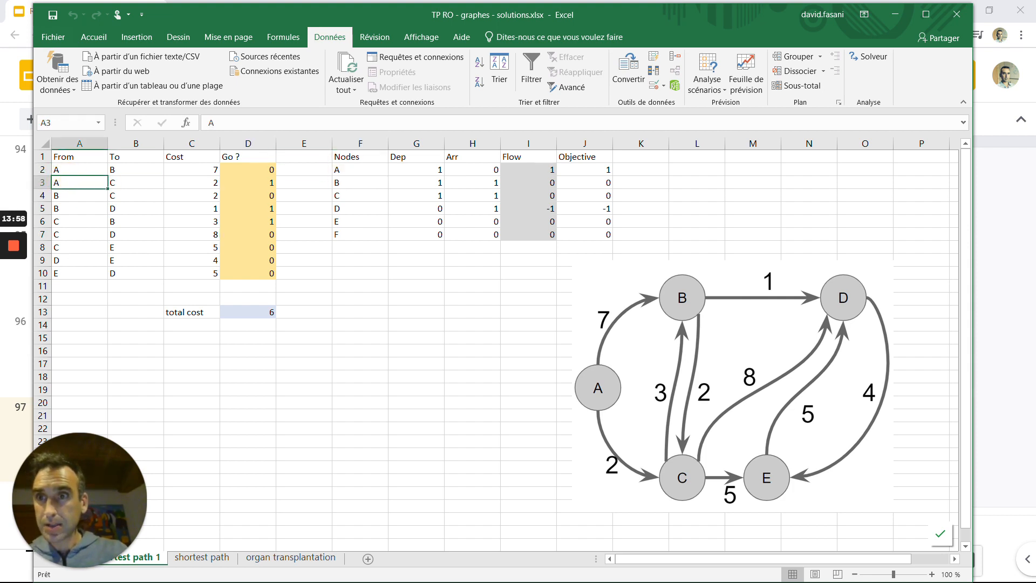
left_click(248, 182)
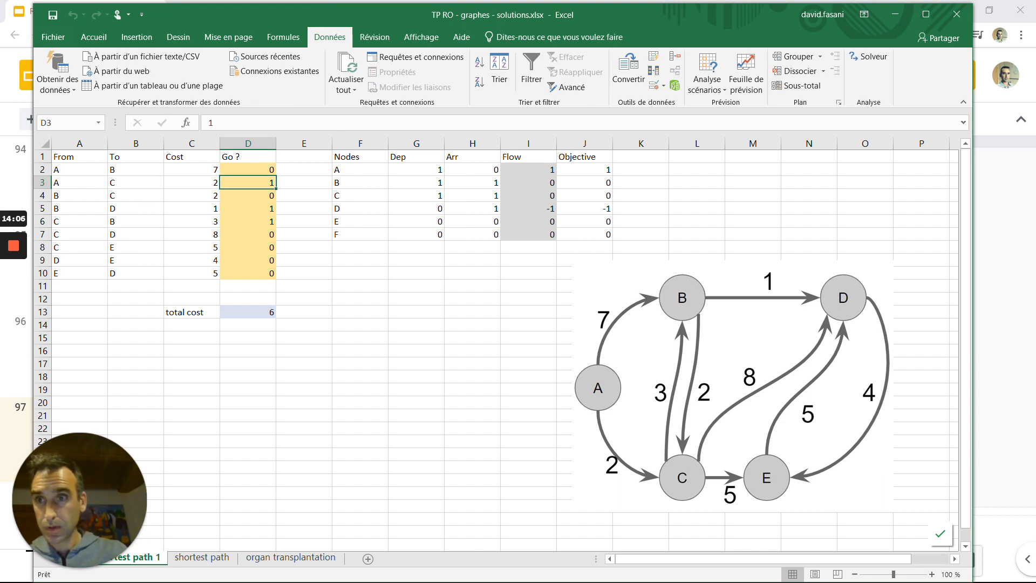
left_click(70, 222)
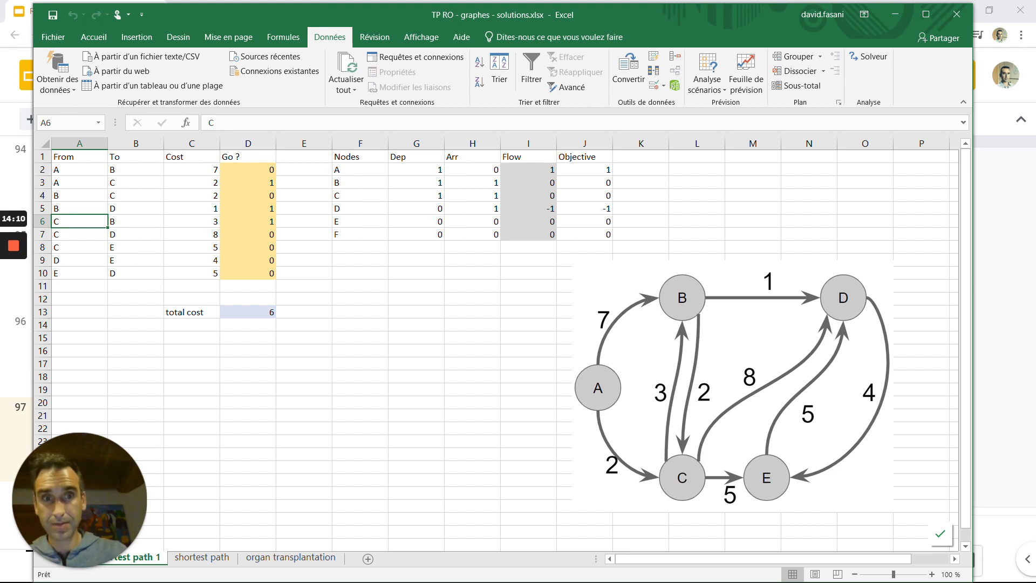
left_click(248, 221)
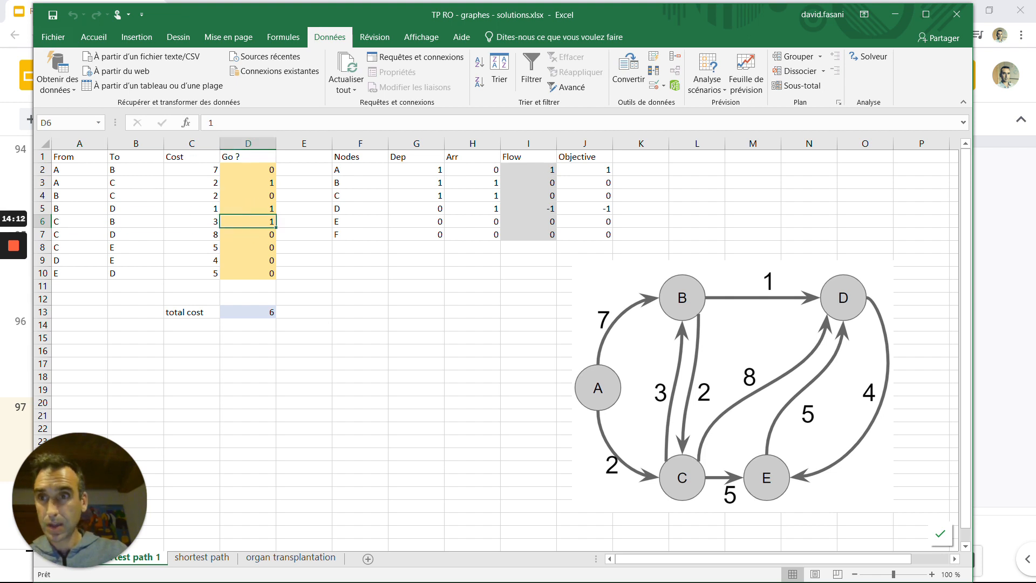